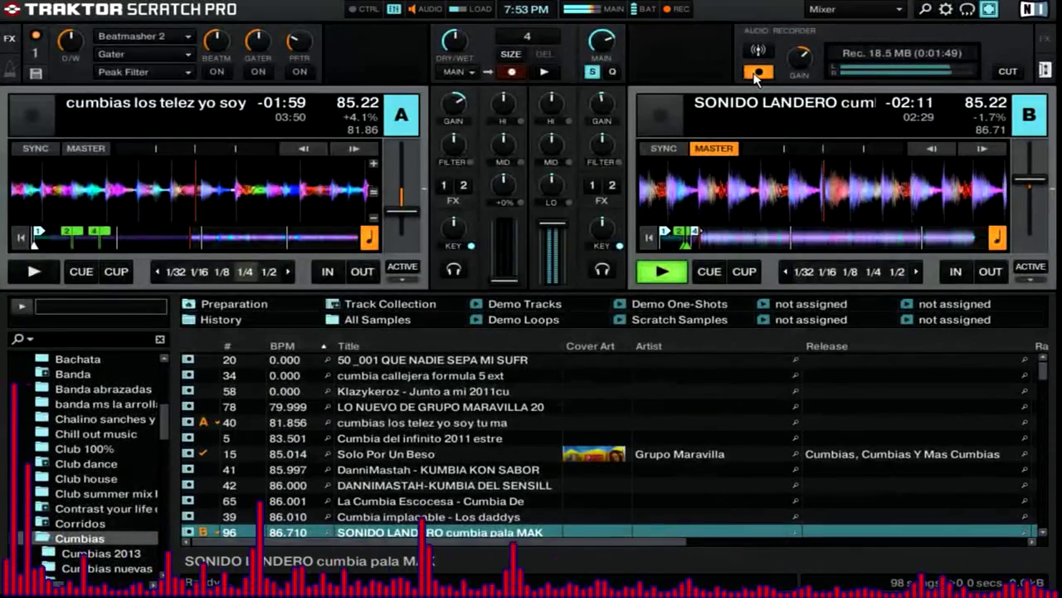
Look through the Cumbias tracks following SONIDO LANDERO cumbia pala MAK, up to 88 BPM, for the next song to mix.
{"action": "key", "text": "space"}
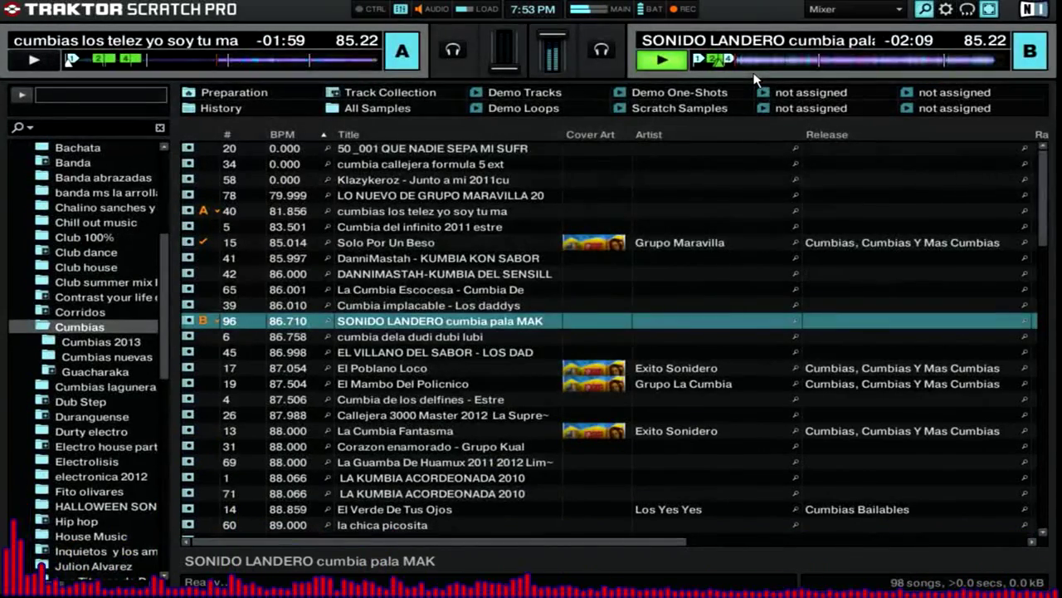
{"action": "key", "text": "Down"}
{"action": "key", "text": "Down"}
{"action": "key", "text": "Down"}
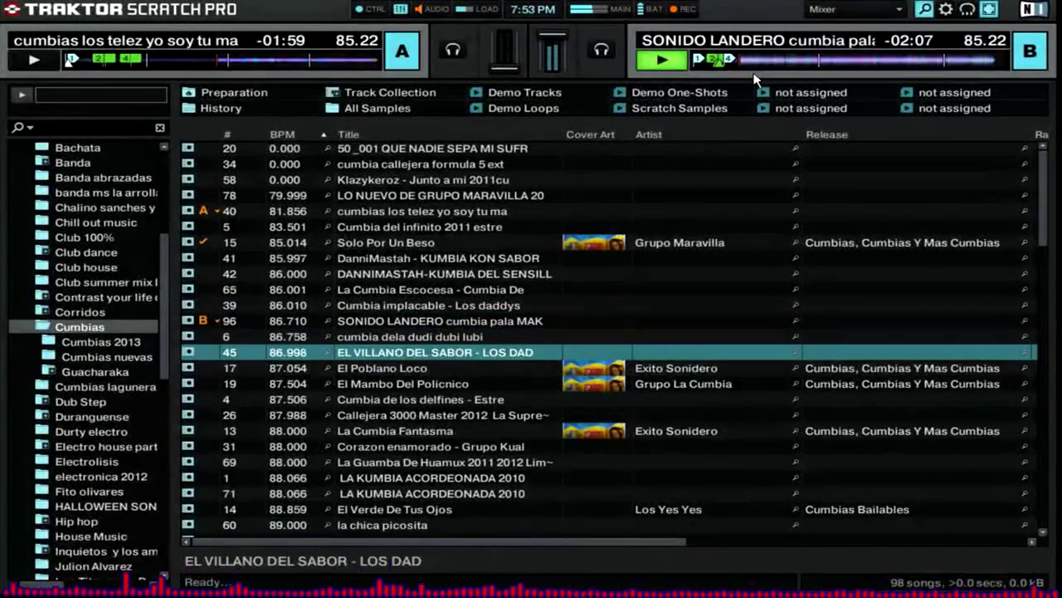
{"action": "key", "text": "Down"}
{"action": "key", "text": "Down"}
{"action": "key", "text": "Down"}
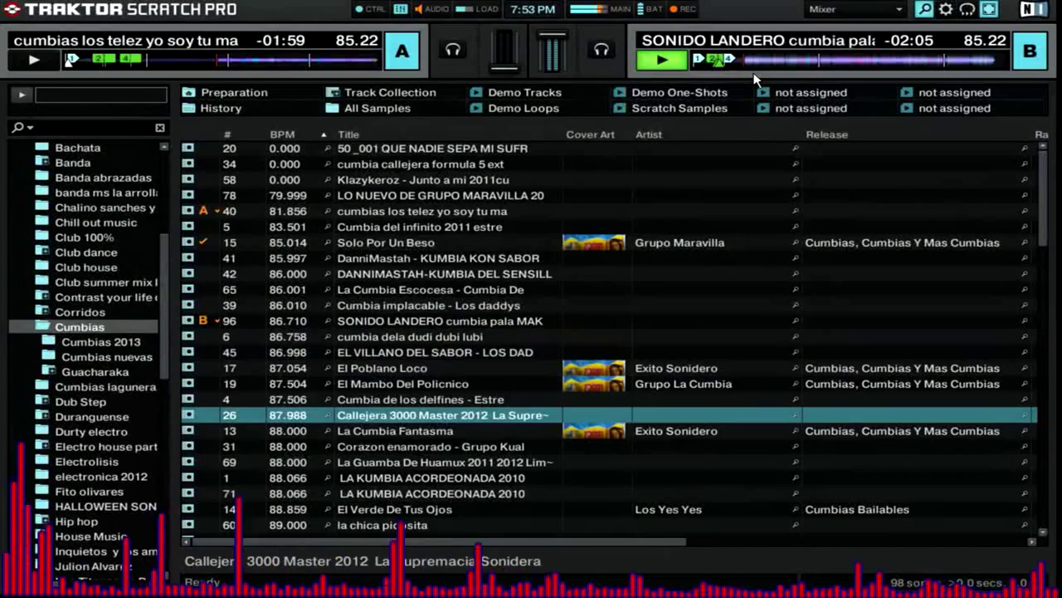
{"action": "key", "text": "Down"}
{"action": "key", "text": "Down"}
{"action": "key", "text": "space"}
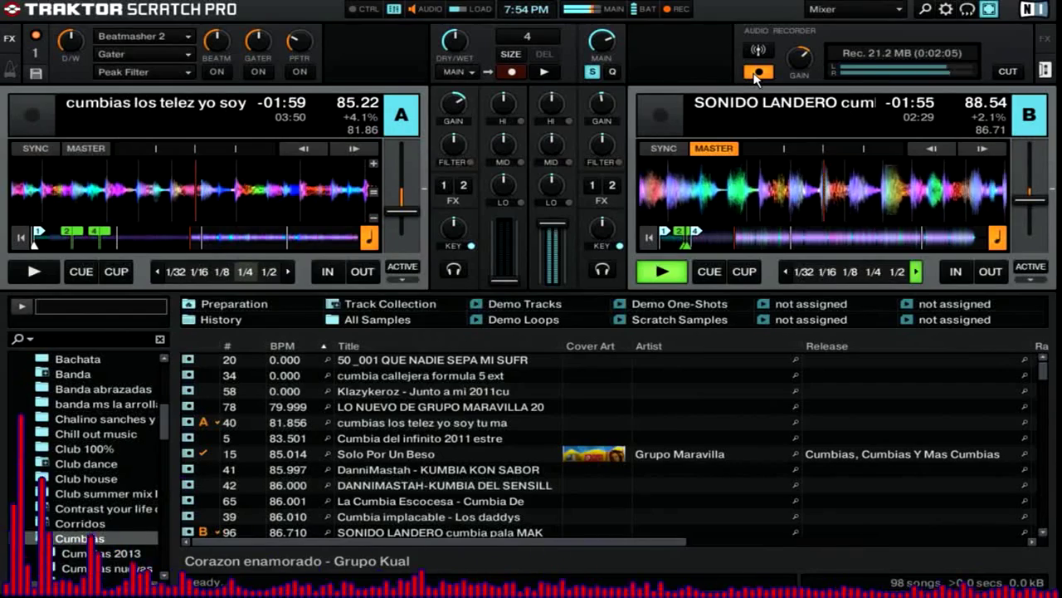
Find "la chica picosita" in the Cumbias tracklist, load it into deck A and return to the full deck view.
{"action": "key", "text": "space"}
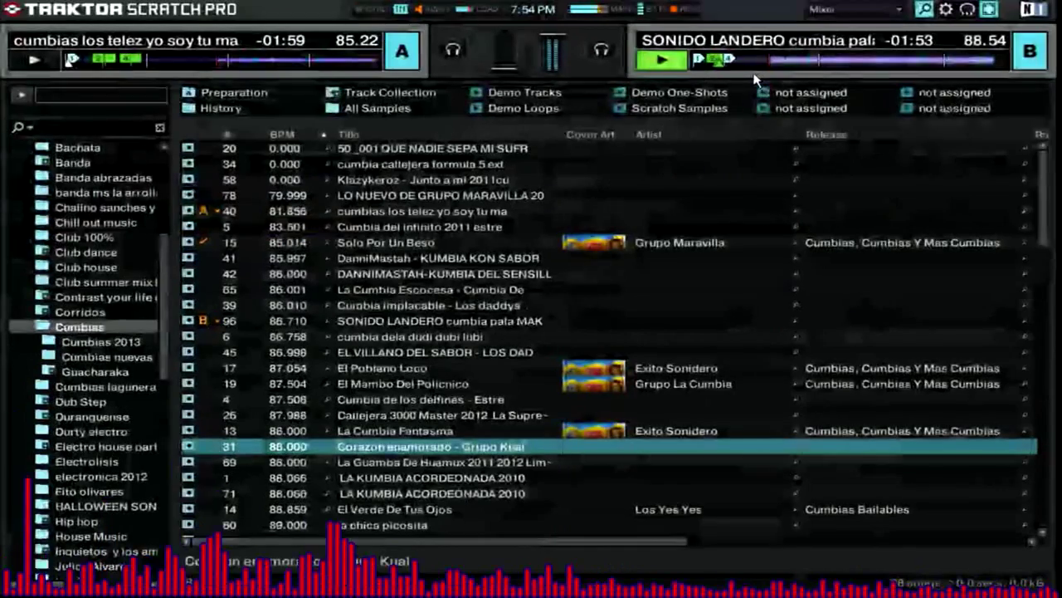
{"action": "key", "text": "Down"}
{"action": "key", "text": "Up"}
{"action": "key", "text": "Up"}
{"action": "key", "text": "Up"}
{"action": "key", "text": "Up"}
{"action": "key", "text": "Up"}
{"action": "key", "text": "Up"}
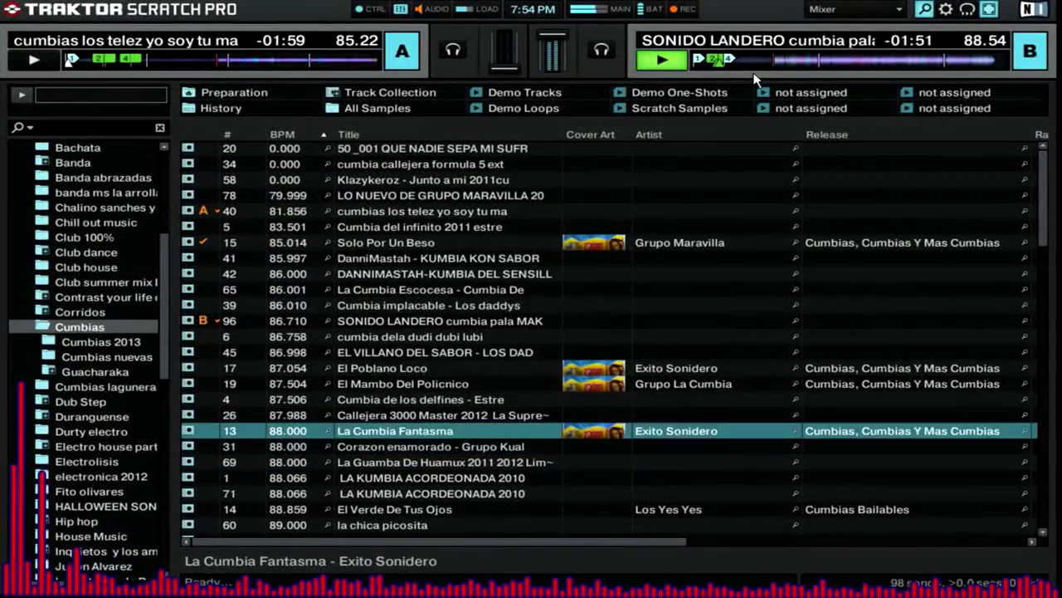
{"action": "key", "text": "Down"}
{"action": "key", "text": "Down"}
{"action": "key", "text": "Down"}
{"action": "key", "text": "Down"}
{"action": "key", "text": "Down"}
{"action": "key", "text": "Down"}
{"action": "key", "text": "Down"}
{"action": "key", "text": "Down"}
{"action": "key", "text": "Down"}
{"action": "key", "text": "Down"}
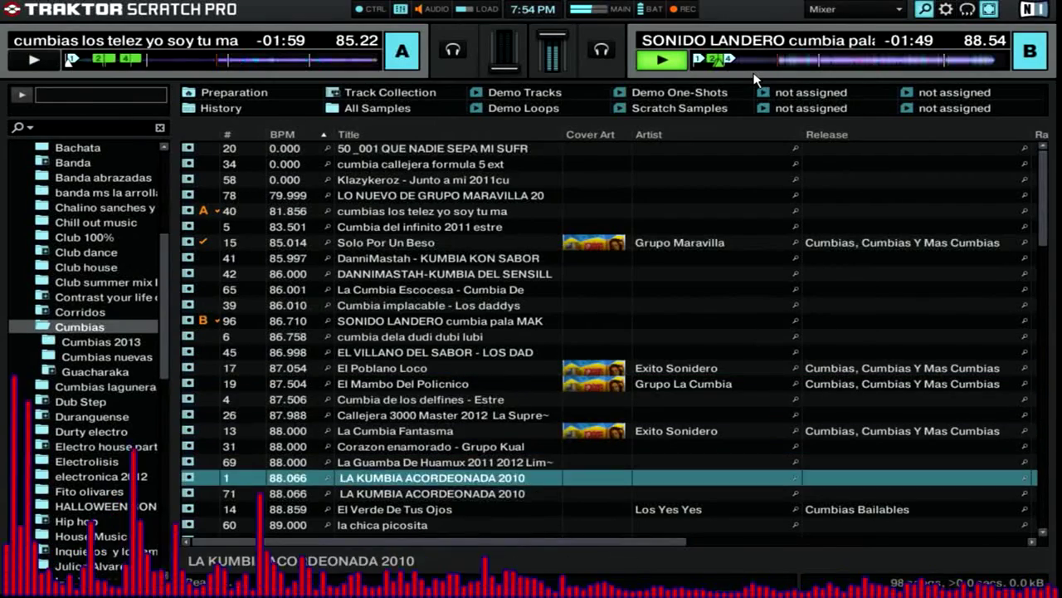
{"action": "key", "text": "ctrl+Left"}
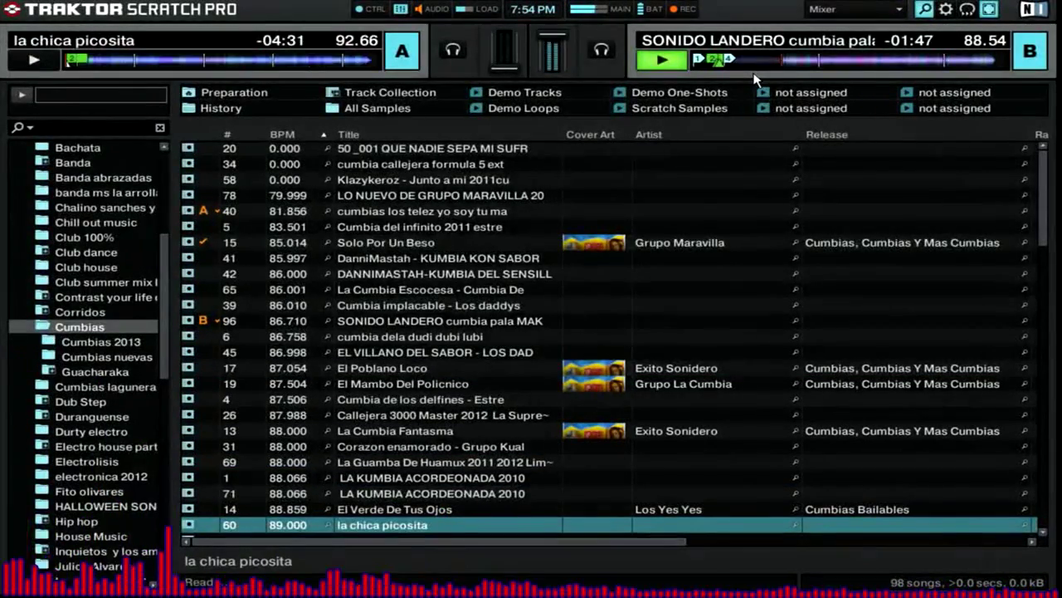
{"action": "key", "text": "ctrl+b"}
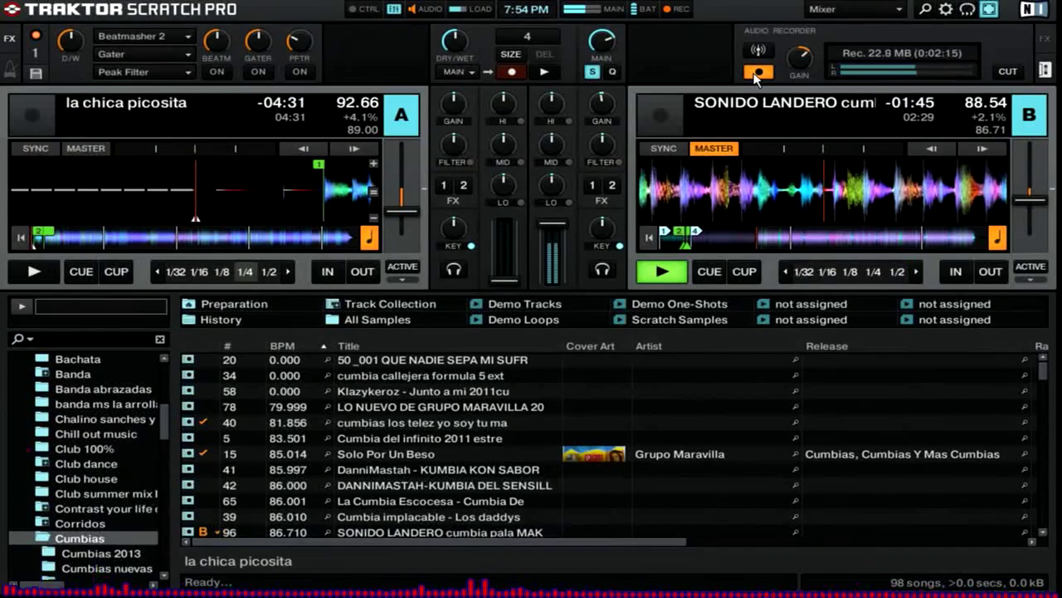
Start deck A looping from its stored cue 2 loop, with headphone monitoring on for that deck.
{"action": "key", "text": "ctrl+1"}
{"action": "key", "text": "1"}
{"action": "key", "text": "2"}
{"action": "key", "text": "a"}
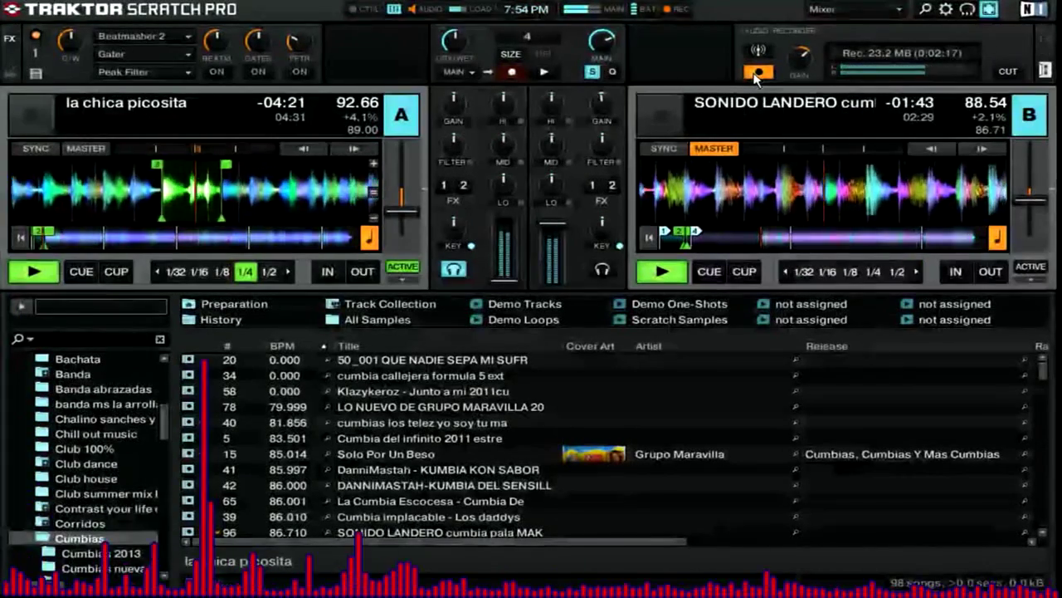
Sync deck A to deck B's 88.54 BPM and monitor deck B in the headphones too.
{"action": "key", "text": "ctrl+2"}
{"action": "key", "text": "q"}
{"action": "key", "text": "s"}
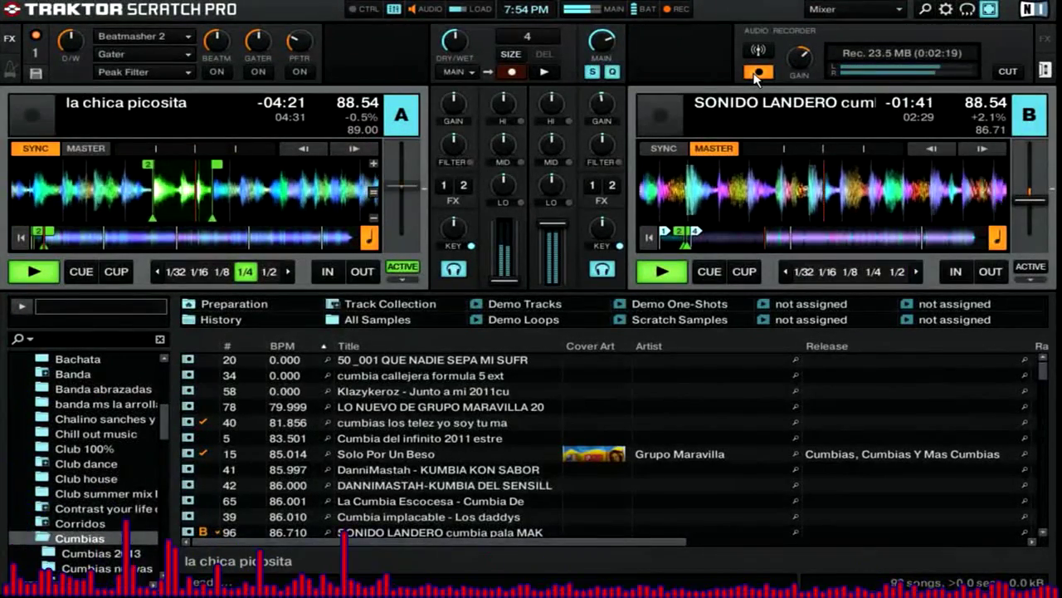
{"action": "key", "text": "s"}
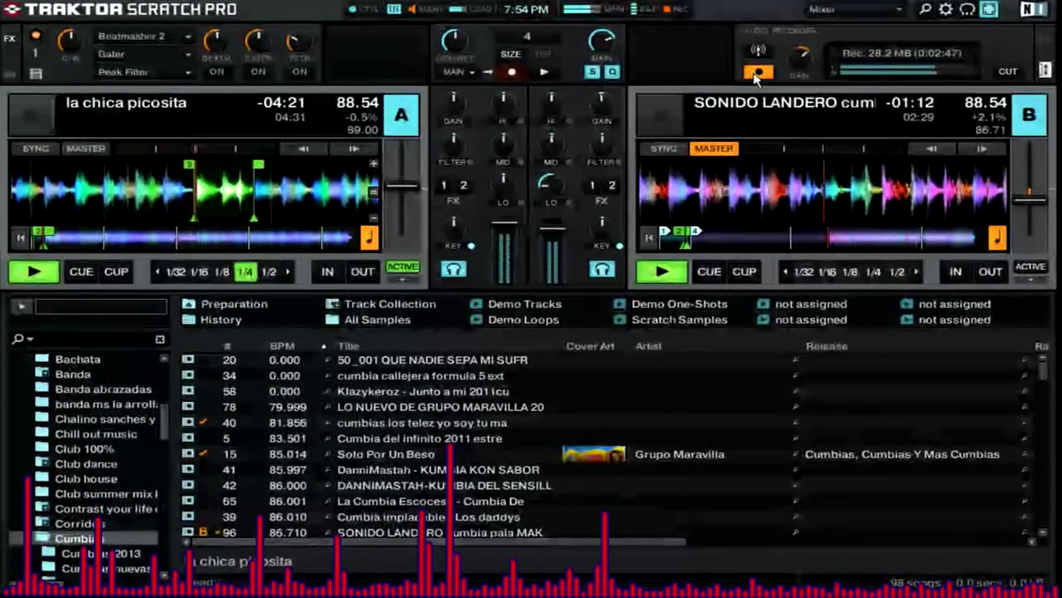
Hand the mix over to deck A by releasing its loop, switching off both headphone cues and stopping deck B.
{"action": "key", "text": "2"}
{"action": "key", "text": "1"}
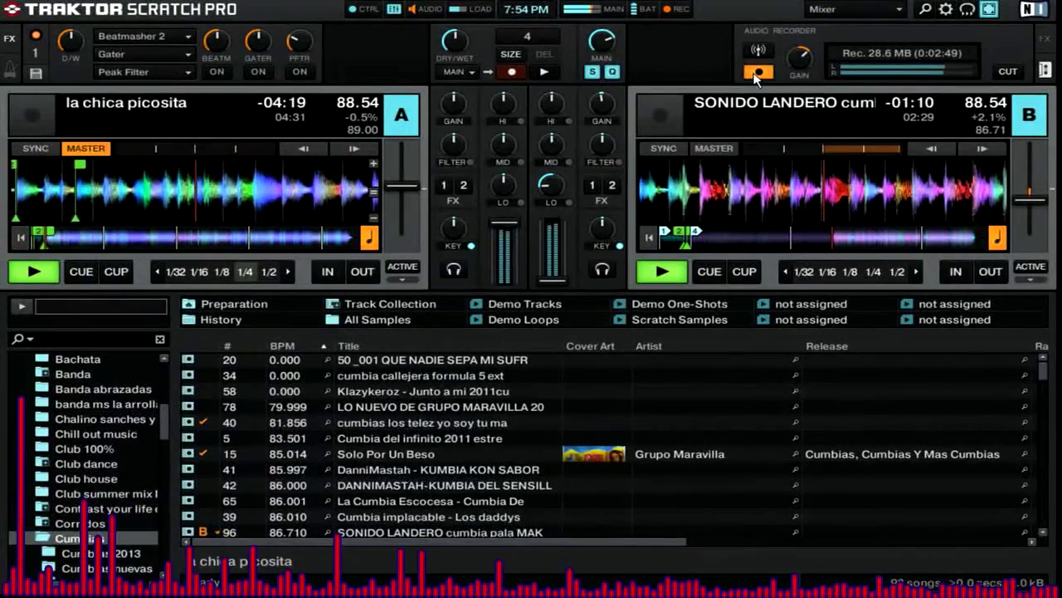
{"action": "key", "text": "space"}
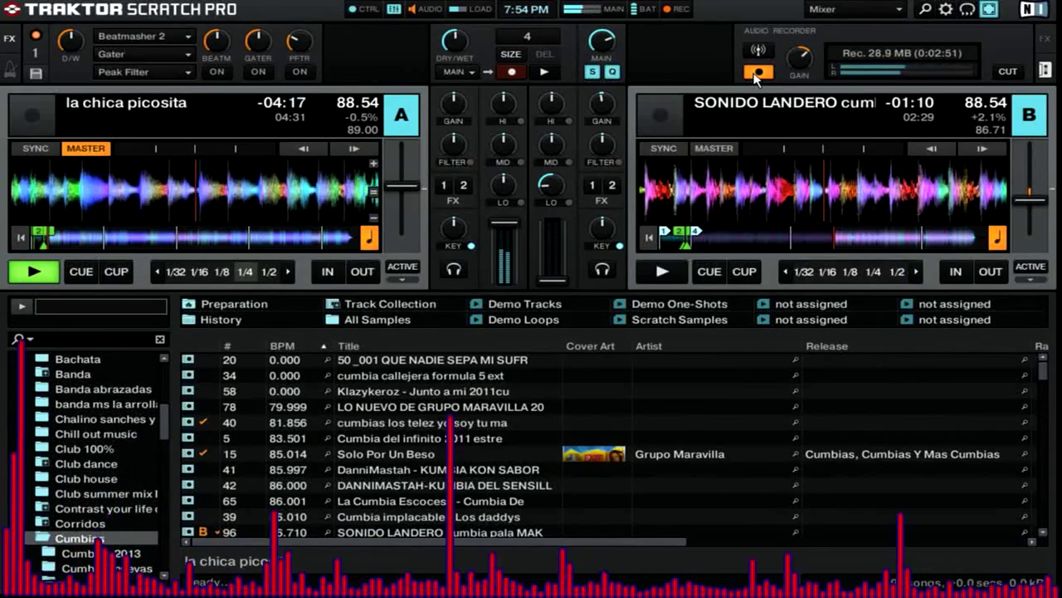
Look through the Cumbias tracks between about 89 and 90 BPM for the next deck B song.
{"action": "key", "text": "space"}
{"action": "key", "text": "Down"}
{"action": "key", "text": "Down"}
{"action": "key", "text": "Up"}
{"action": "key", "text": "Up"}
{"action": "key", "text": "Up"}
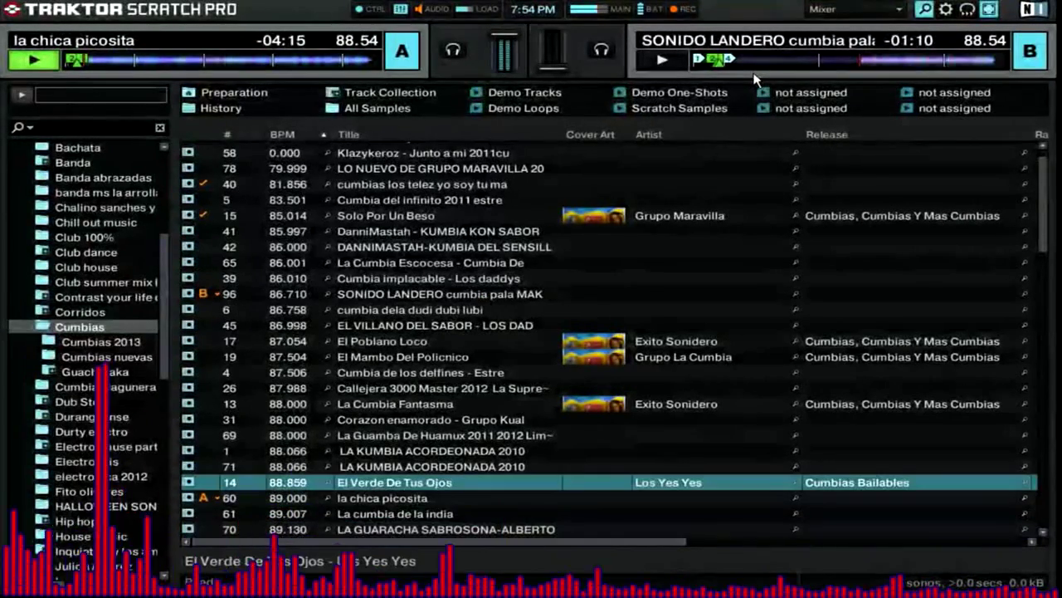
{"action": "key", "text": "Down"}
{"action": "key", "text": "Down"}
{"action": "key", "text": "Down"}
{"action": "key", "text": "Down"}
{"action": "key", "text": "Down"}
{"action": "key", "text": "Down"}
{"action": "key", "text": "Down"}
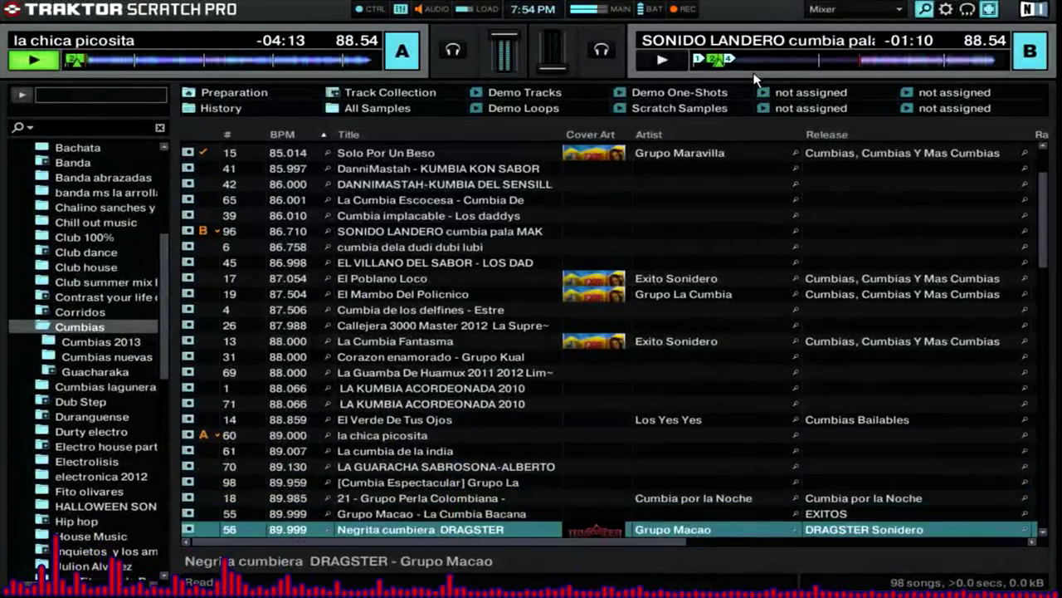
{"action": "key", "text": "Up"}
{"action": "key", "text": "Up"}
{"action": "key", "text": "Down"}
{"action": "key", "text": "Down"}
{"action": "key", "text": "Down"}
{"action": "key", "text": "Down"}
{"action": "key", "text": "Down"}
{"action": "key", "text": "Down"}
{"action": "key", "text": "Down"}
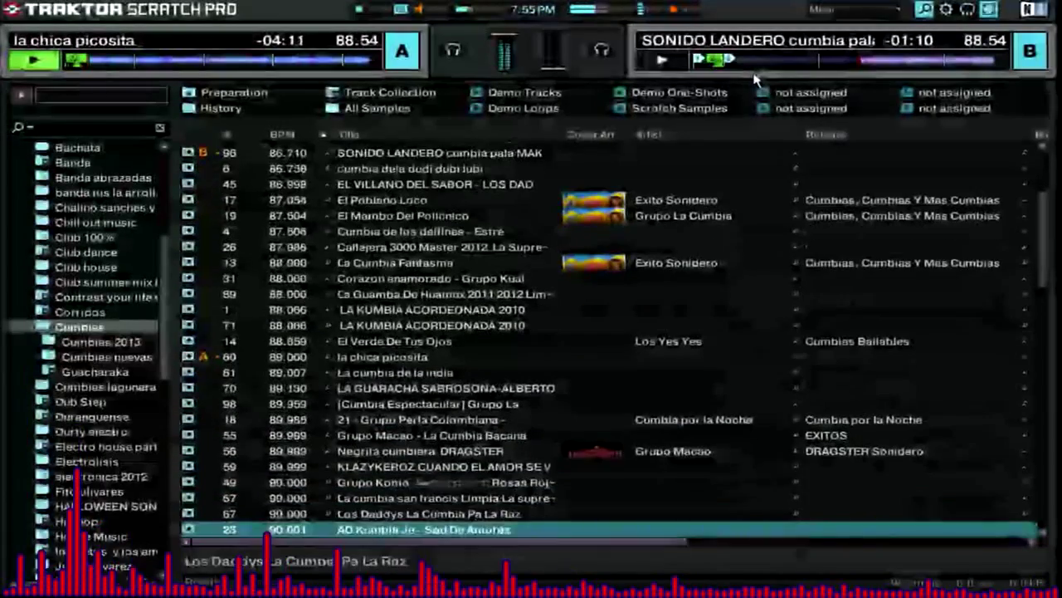
{"action": "key", "text": "Up"}
{"action": "key", "text": "Up"}
{"action": "key", "text": "Up"}
{"action": "key", "text": "Up"}
{"action": "key", "text": "Tab"}
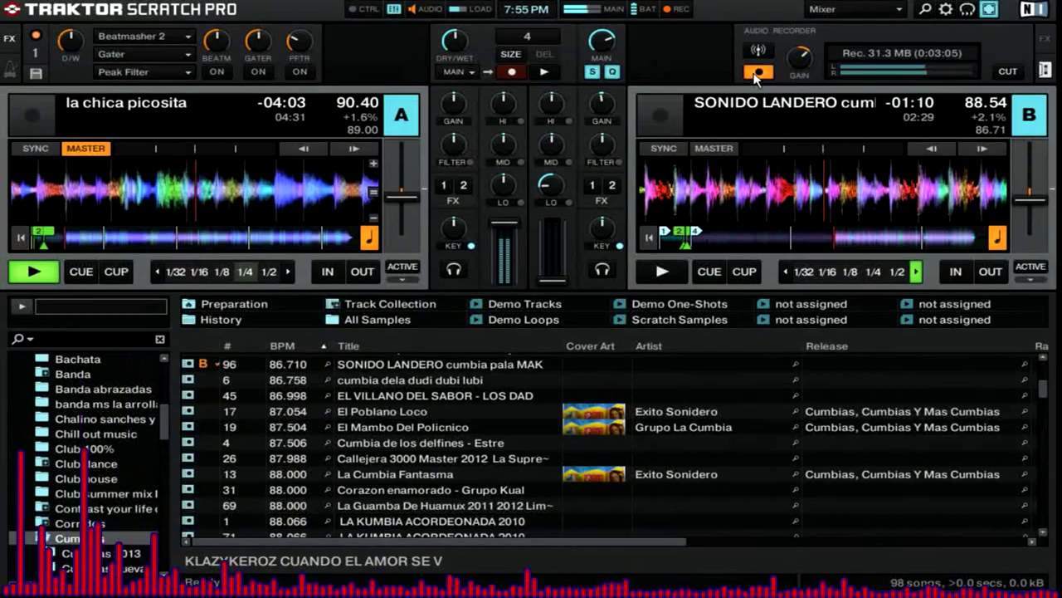
Find "Dos en Uno" by Grupo MACAO in the Cumbias tracklist, load it into deck B and return to the full deck view.
{"action": "key", "text": "space"}
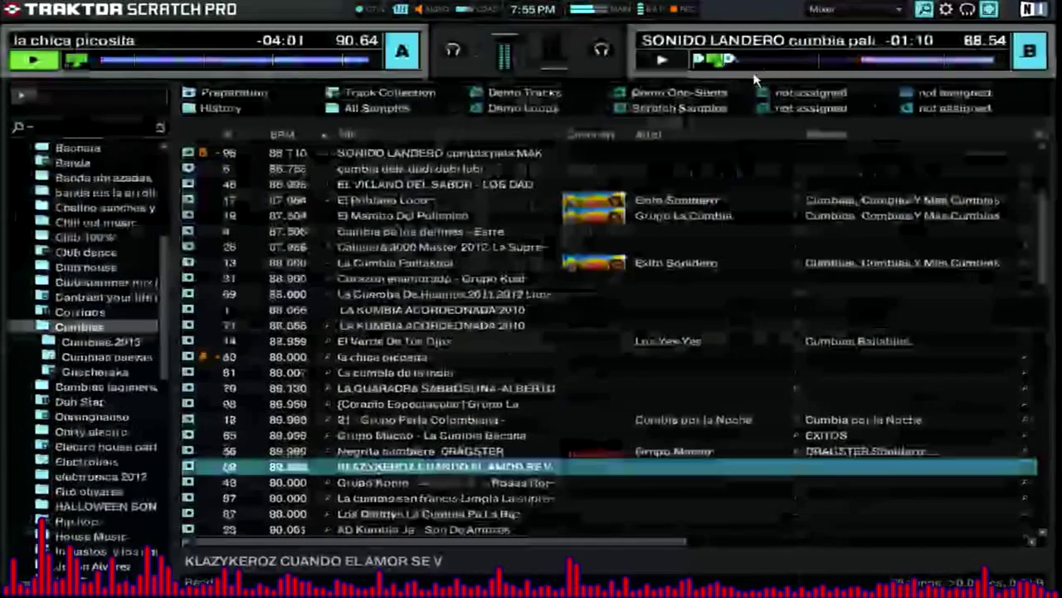
{"action": "key", "text": "Down"}
{"action": "key", "text": "Down"}
{"action": "key", "text": "Down"}
{"action": "key", "text": "Down"}
{"action": "key", "text": "Down"}
{"action": "key", "text": "Down"}
{"action": "key", "text": "Down"}
{"action": "key", "text": "Down"}
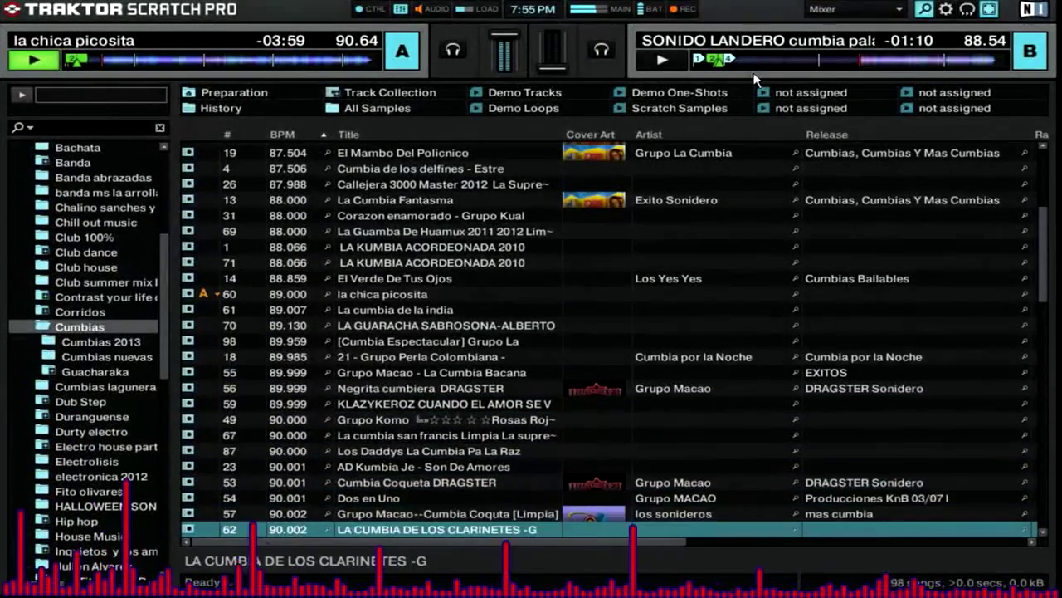
{"action": "key", "text": "Up"}
{"action": "key", "text": "Up"}
{"action": "key", "text": "ctrl+Right"}
{"action": "key", "text": "ctrl+b"}
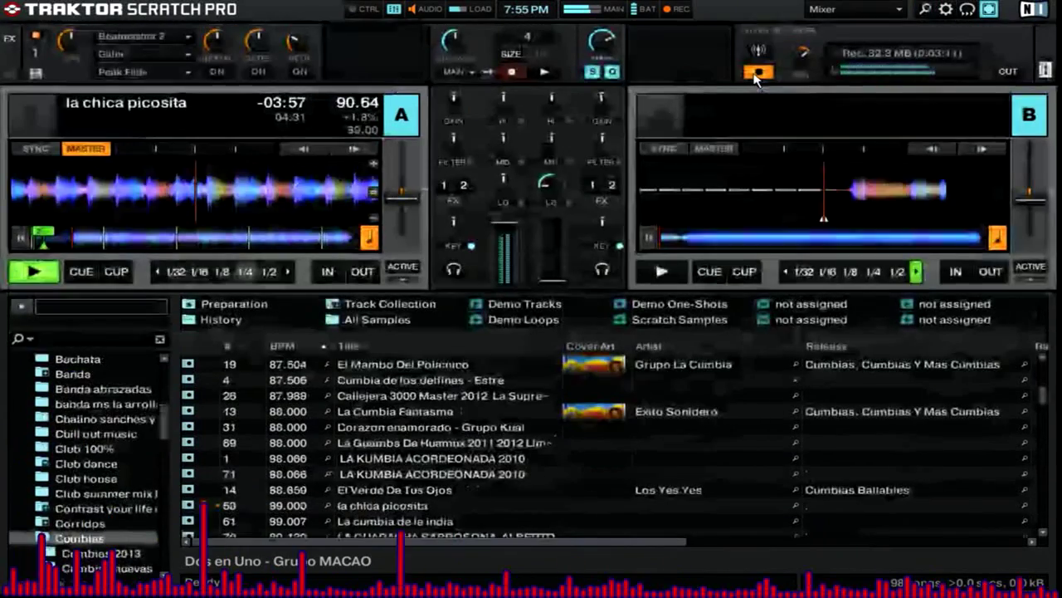
Start deck B in its stored cue 3 loop with headphone monitoring on for both decks.
{"action": "key", "text": "ctrl+2"}
{"action": "key", "text": "7"}
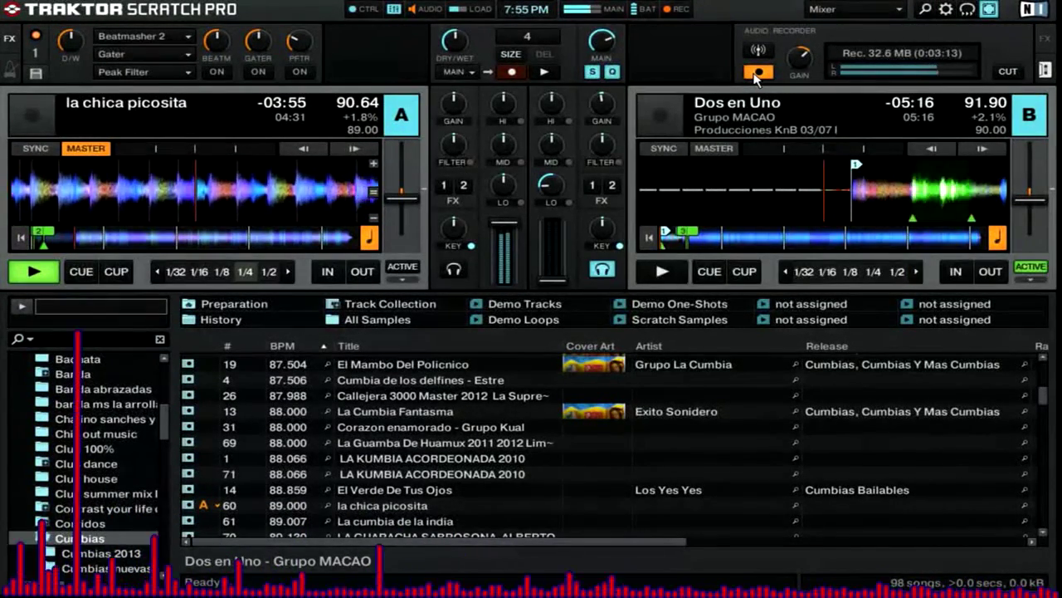
{"action": "key", "text": "k"}
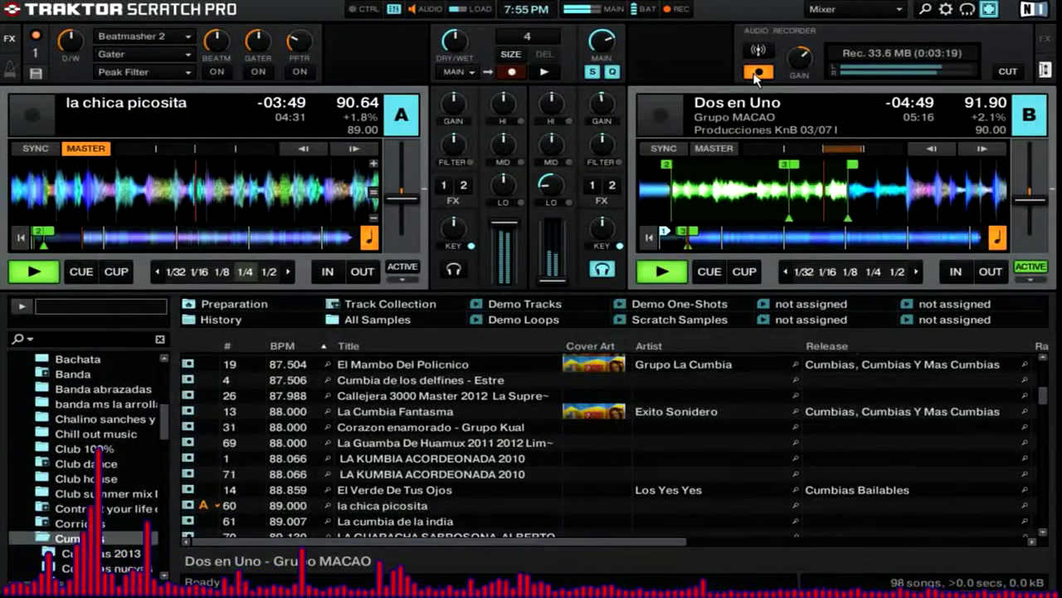
{"action": "key", "text": "ctrl+1"}
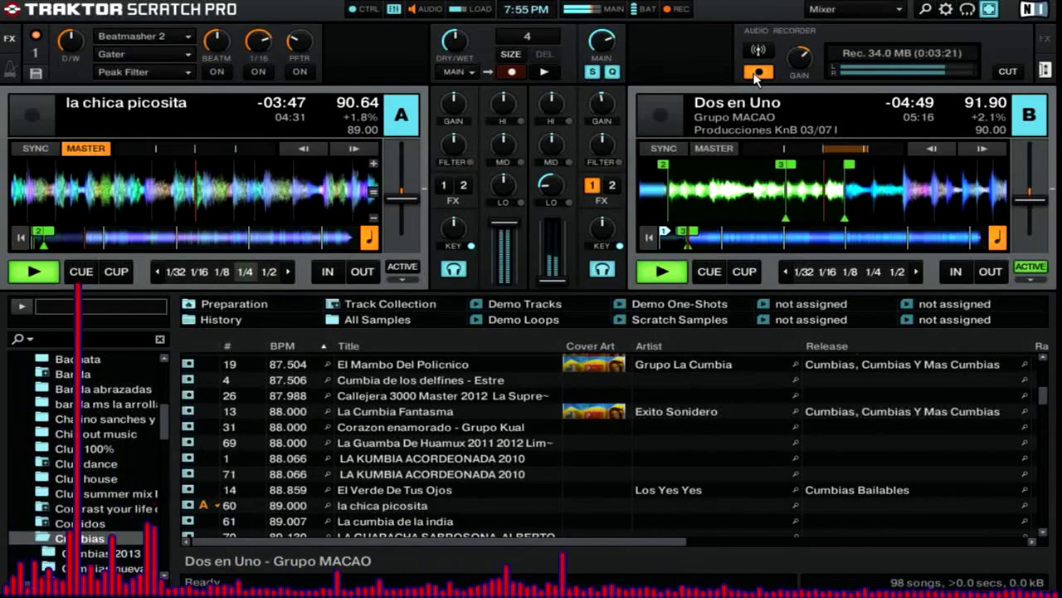
Switch the Gater on and off over deck B at 100% dry/wet, setting its rate to 1/8 and syncing the deck to 90.64 BPM.
{"action": "key", "text": "shift+2"}
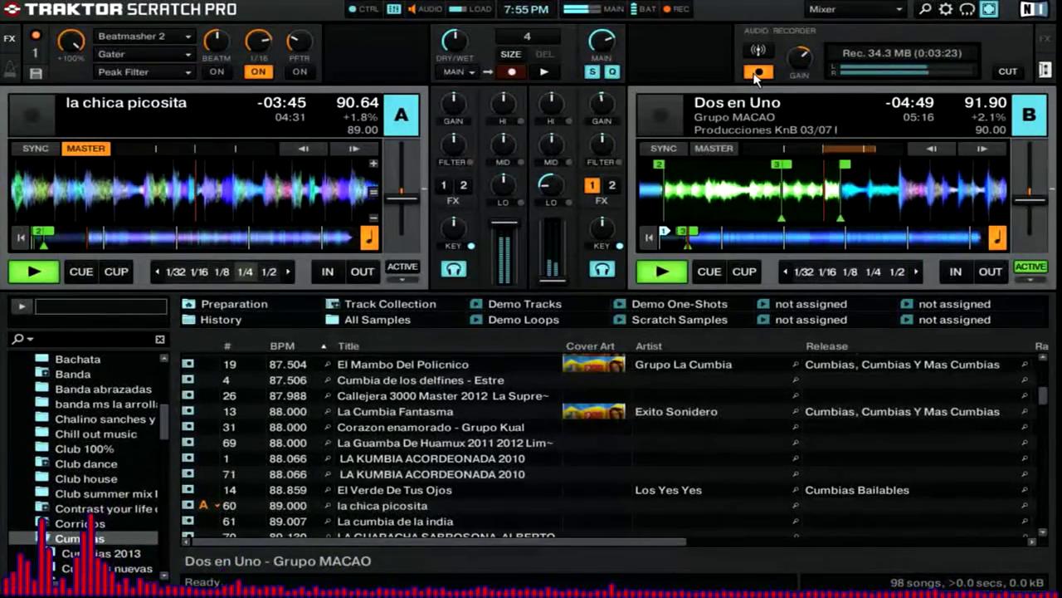
{"action": "key", "text": "f"}
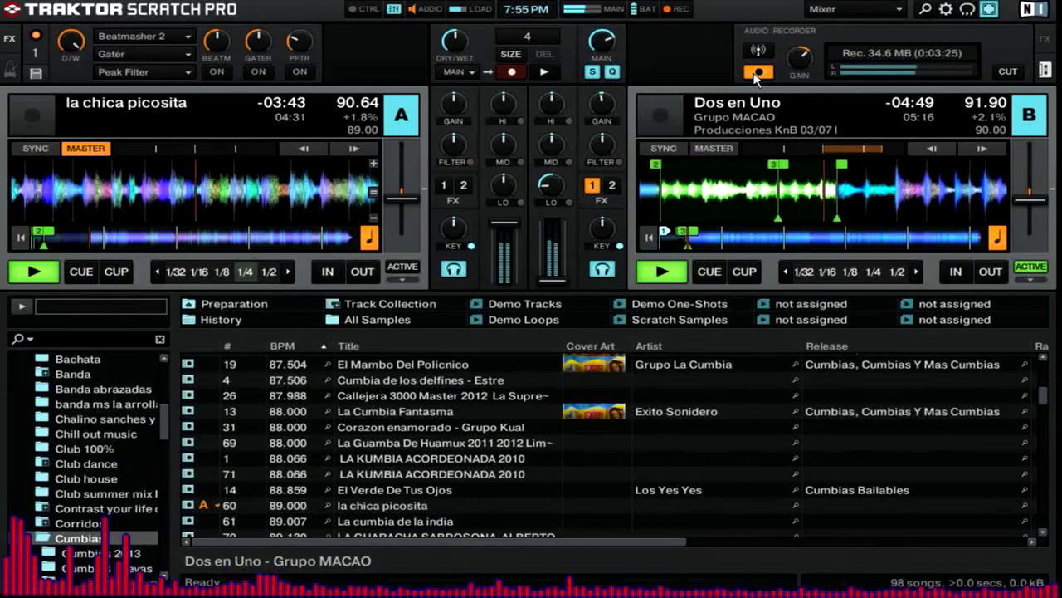
{"action": "key", "text": "f"}
{"action": "key", "text": "k"}
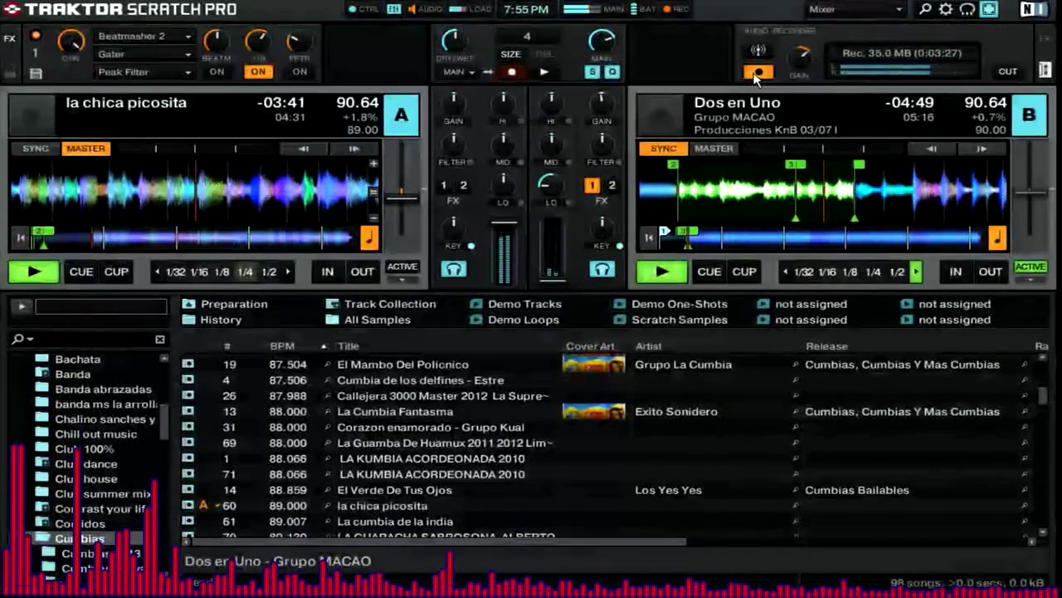
{"action": "key", "text": "f"}
{"action": "key", "text": "f"}
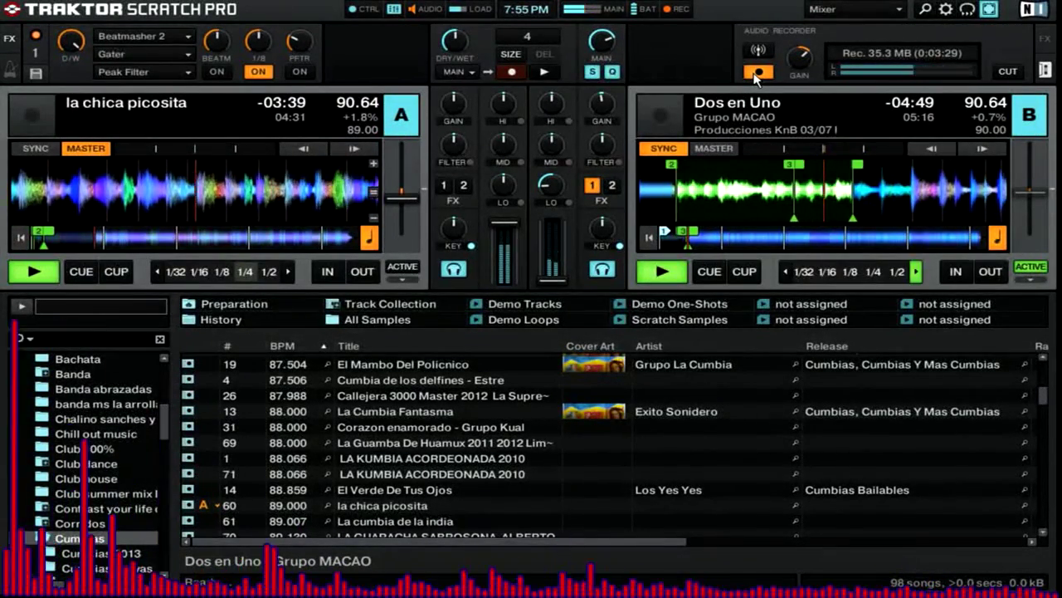
{"action": "key", "text": "f"}
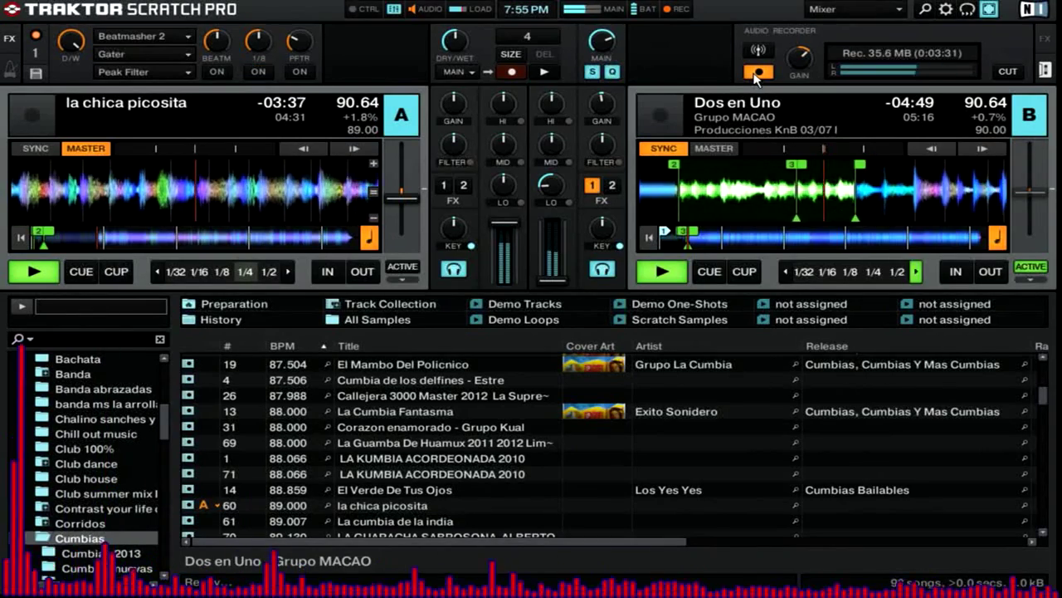
Toggle the Beatmasher effect over deck B's loop with its amount at 72.
{"action": "key", "text": "d"}
{"action": "key", "text": "e"}
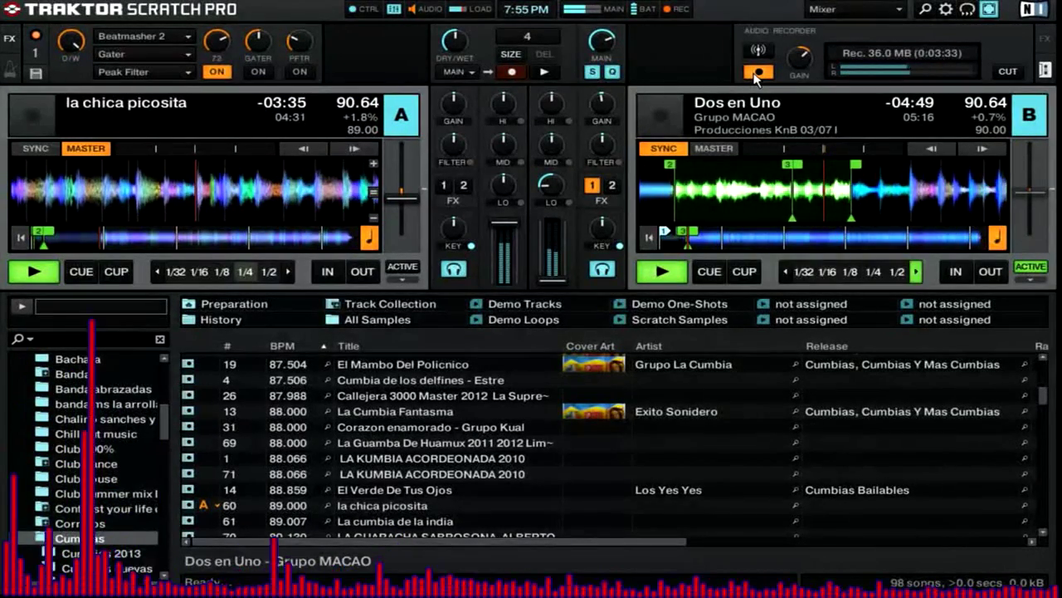
{"action": "key", "text": "d"}
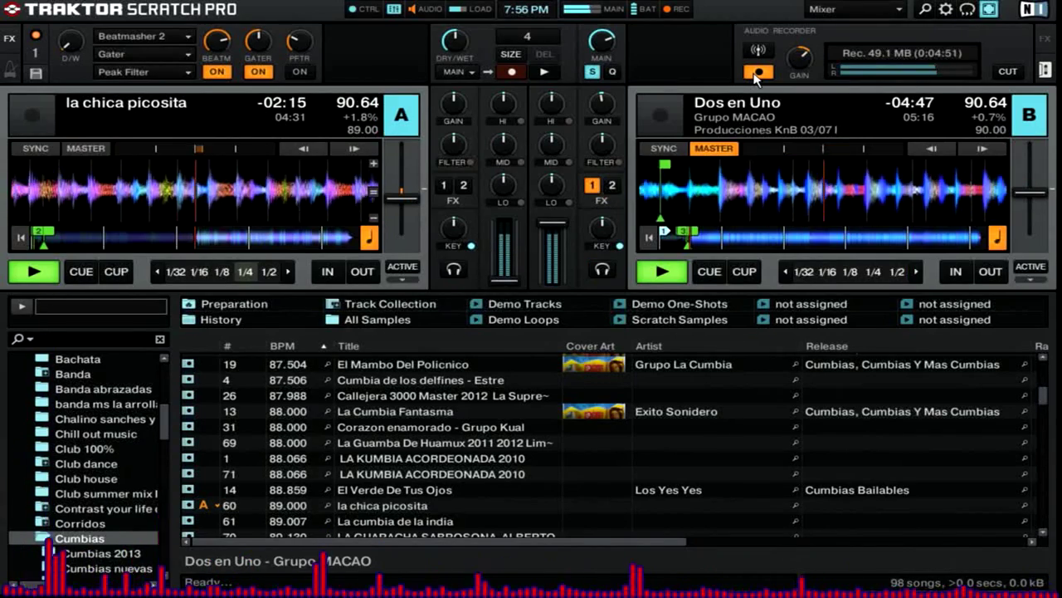
Look through the 90 to 92 BPM tracks in the enlarged Cumbias tracklist, then return to the full deck view.
{"action": "key", "text": "space"}
{"action": "key", "text": "Down"}
{"action": "key", "text": "Down"}
{"action": "key", "text": "Down"}
{"action": "key", "text": "Up"}
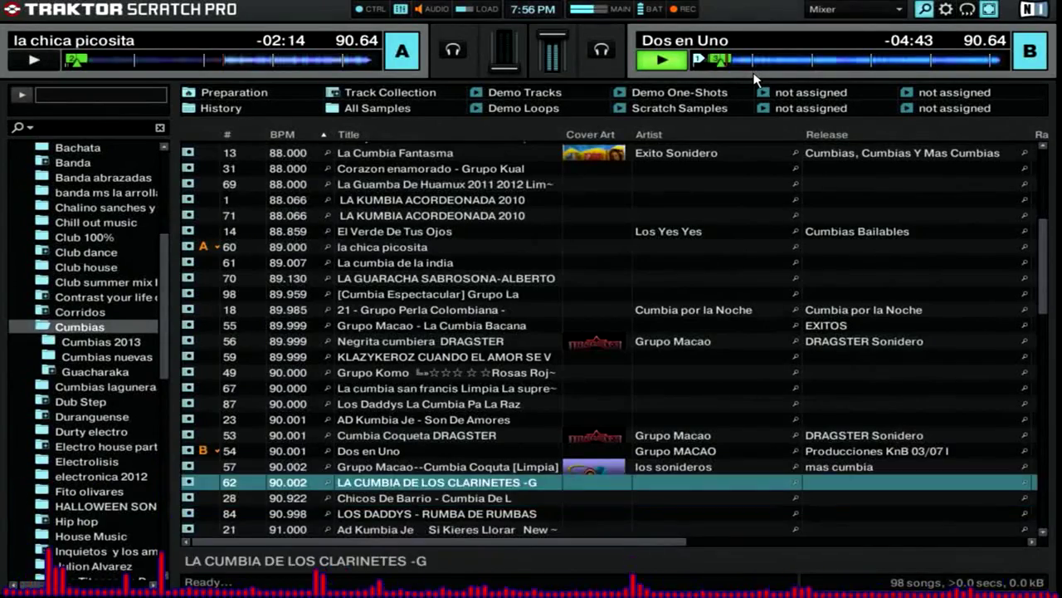
{"action": "key", "text": "Down"}
{"action": "key", "text": "Down"}
{"action": "key", "text": "Down"}
{"action": "key", "text": "Down"}
{"action": "key", "text": "Down"}
{"action": "key", "text": "Down"}
{"action": "key", "text": "Down"}
{"action": "key", "text": "Up"}
{"action": "key", "text": "Up"}
{"action": "key", "text": "Up"}
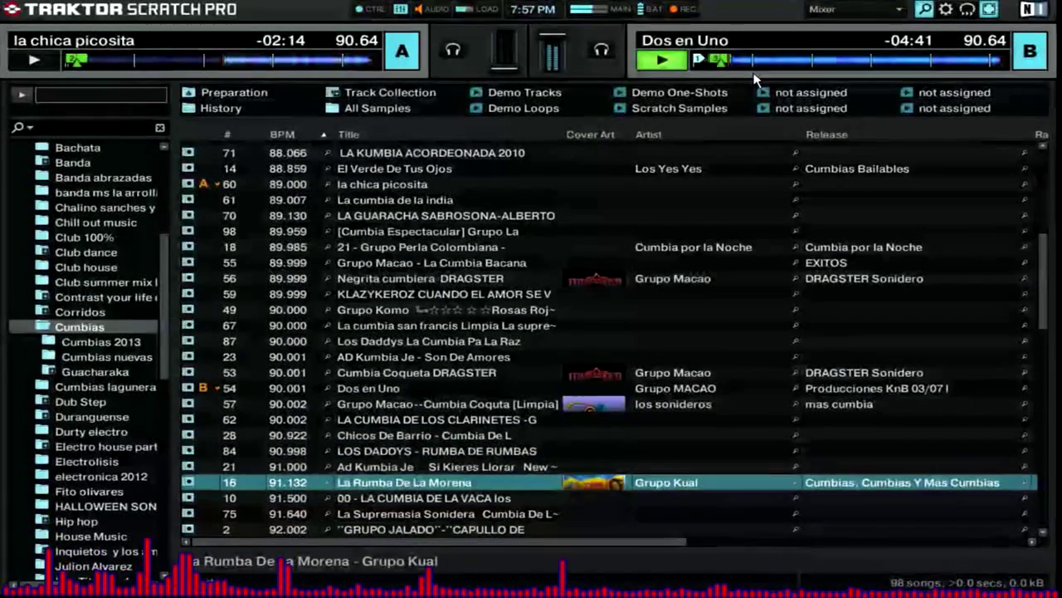
{"action": "key", "text": "Up"}
{"action": "key", "text": "Up"}
{"action": "key", "text": "Up"}
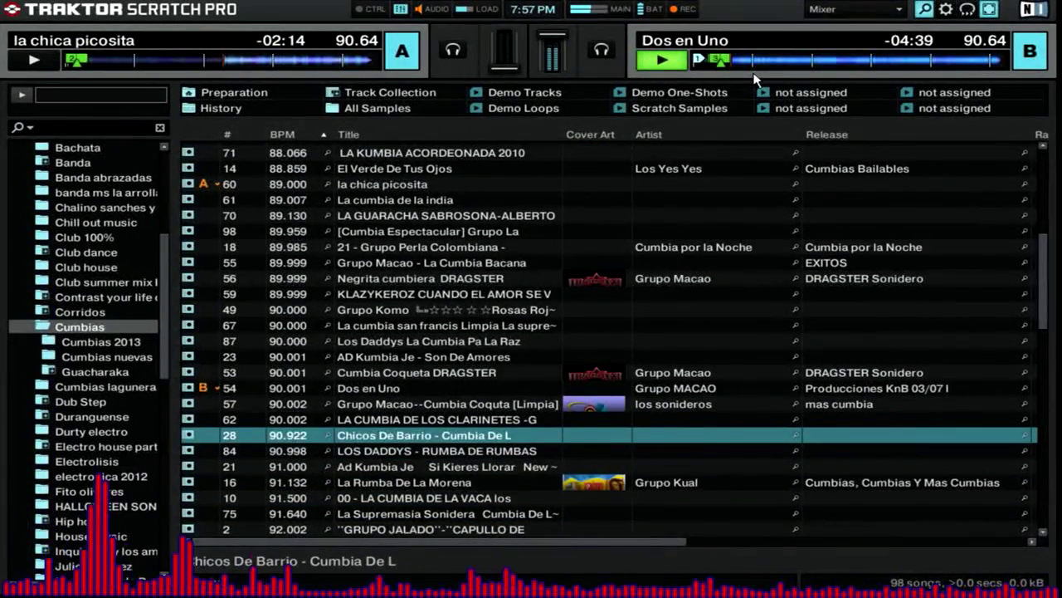
{"action": "key", "text": "Up"}
{"action": "key", "text": "Down"}
{"action": "key", "text": "Down"}
{"action": "key", "text": "Down"}
{"action": "key", "text": "Down"}
{"action": "key", "text": "Down"}
{"action": "key", "text": "Down"}
{"action": "key", "text": "Down"}
{"action": "key", "text": "Down"}
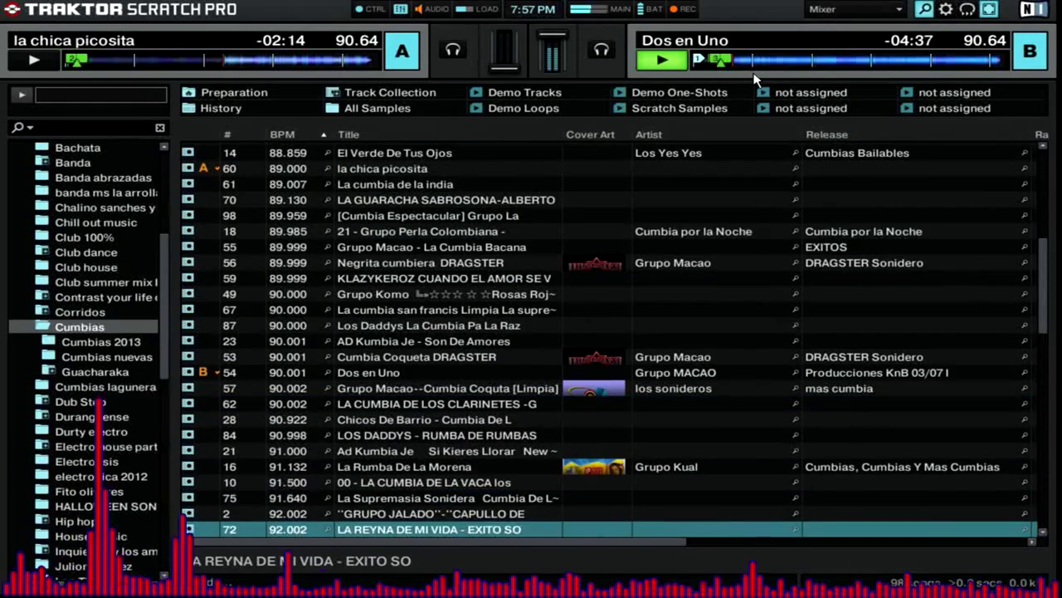
{"action": "key", "text": "space"}
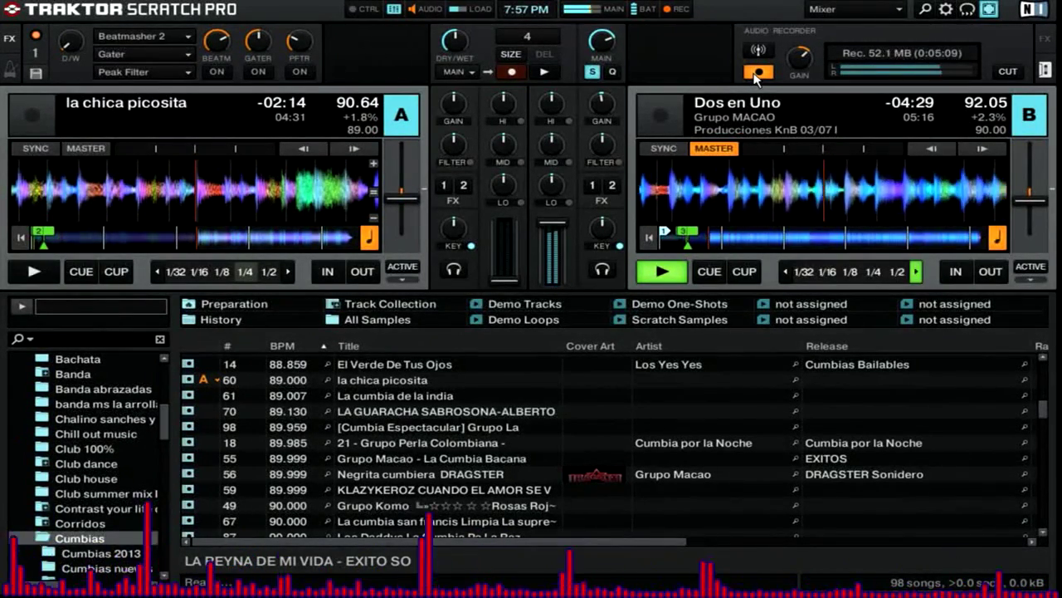
Find "LA REYNA DE MI VIDA - EXITO SO" in the Cumbias tracklist, load it into deck A and return to the full deck view.
{"action": "key", "text": "space"}
{"action": "key", "text": "Down"}
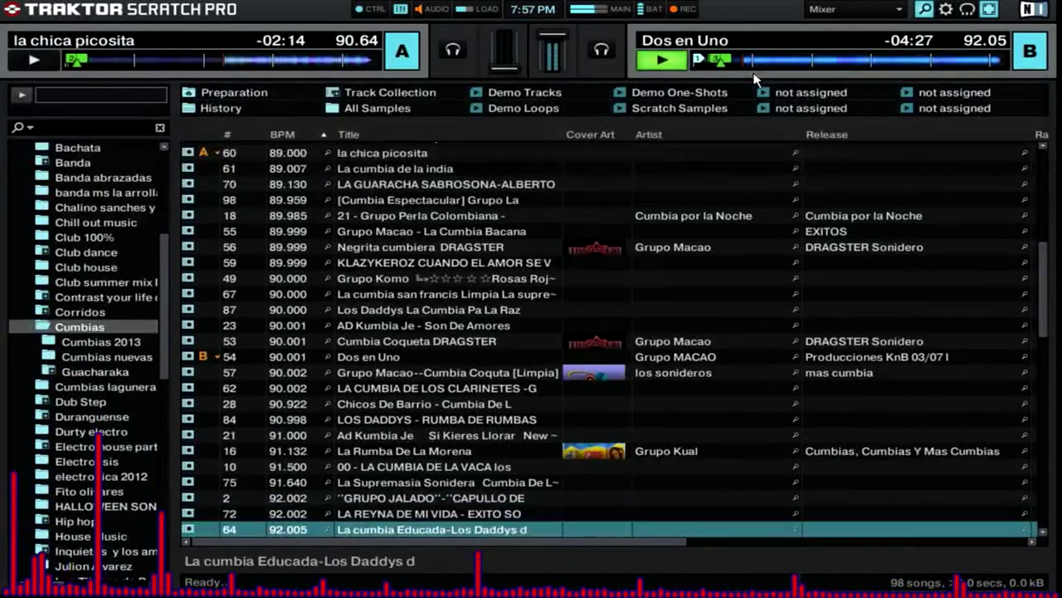
{"action": "key", "text": "Down"}
{"action": "key", "text": "Down"}
{"action": "key", "text": "Down"}
{"action": "key", "text": "Down"}
{"action": "key", "text": "Down"}
{"action": "key", "text": "Down"}
{"action": "key", "text": "Down"}
{"action": "key", "text": "Up"}
{"action": "key", "text": "Up"}
{"action": "key", "text": "Up"}
{"action": "key", "text": "Down"}
{"action": "key", "text": "Down"}
{"action": "key", "text": "Down"}
{"action": "key", "text": "Down"}
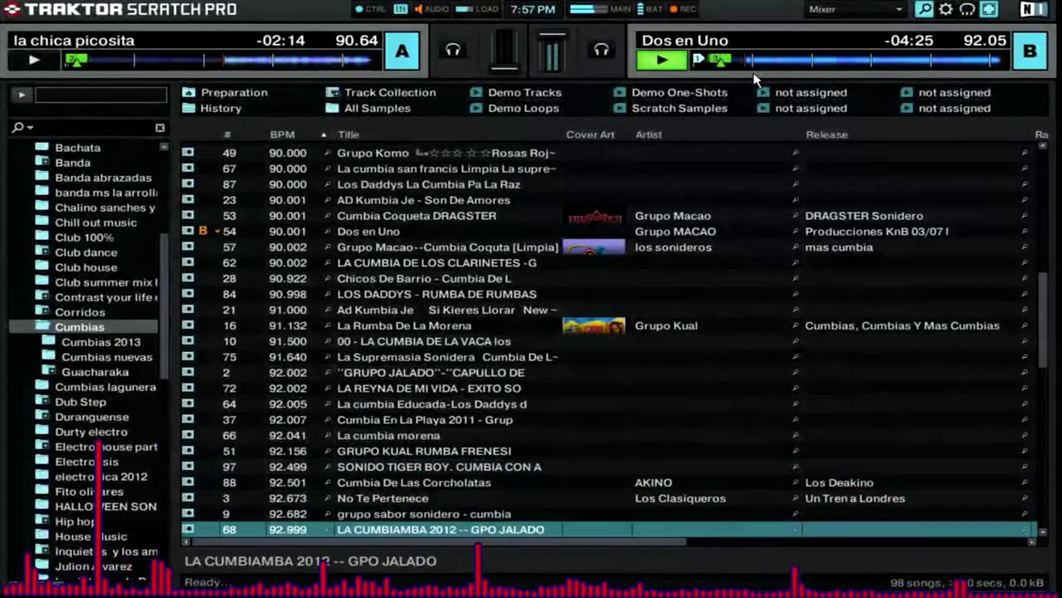
{"action": "key", "text": "Down"}
{"action": "key", "text": "Up"}
{"action": "key", "text": "Up"}
{"action": "key", "text": "Down"}
{"action": "key", "text": "Down"}
{"action": "key", "text": "Down"}
{"action": "key", "text": "Down"}
{"action": "key", "text": "Down"}
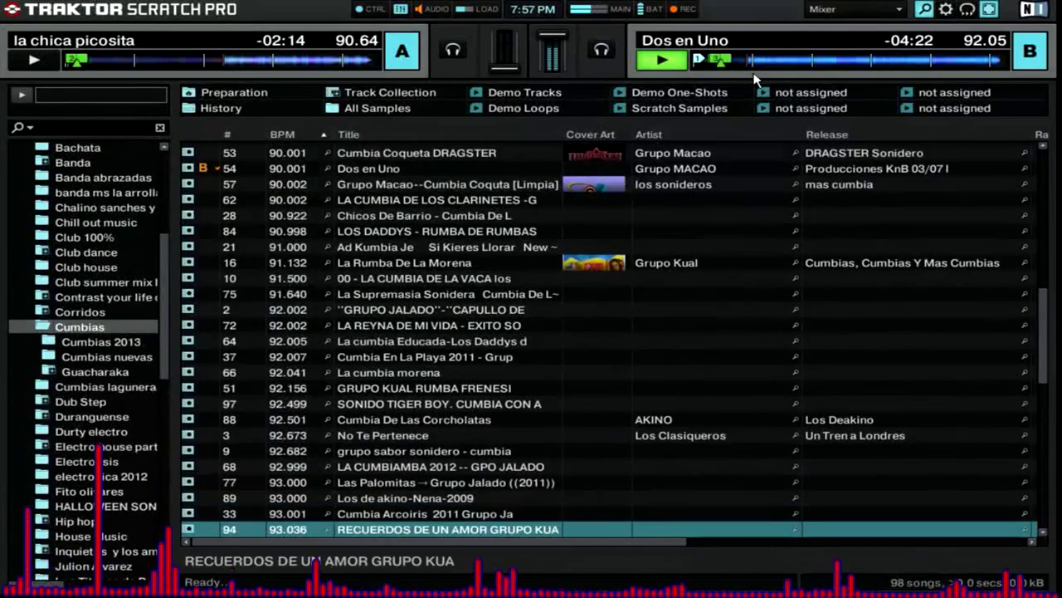
{"action": "key", "text": "Down"}
{"action": "key", "text": "Down"}
{"action": "key", "text": "Down"}
{"action": "key", "text": "Down"}
{"action": "key", "text": "Up"}
{"action": "key", "text": "Up"}
{"action": "key", "text": "Up"}
{"action": "key", "text": "Up"}
{"action": "key", "text": "Up"}
{"action": "key", "text": "Up"}
{"action": "key", "text": "Up"}
{"action": "key", "text": "Up"}
{"action": "key", "text": "Up"}
{"action": "key", "text": "Up"}
{"action": "key", "text": "Up"}
{"action": "key", "text": "Up"}
{"action": "key", "text": "Up"}
{"action": "key", "text": "Up"}
{"action": "key", "text": "Up"}
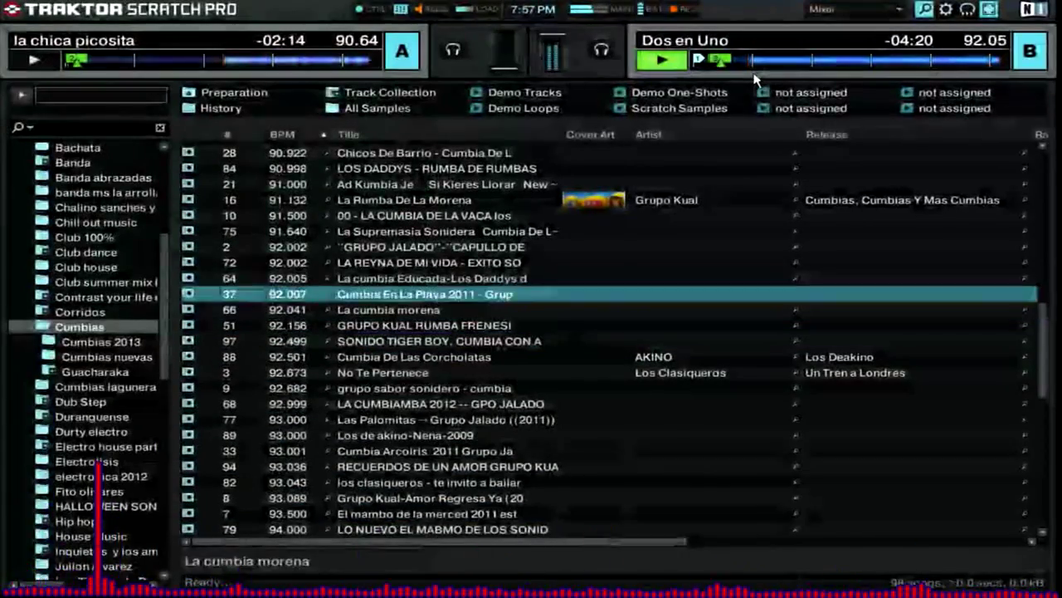
{"action": "key", "text": "Up"}
{"action": "key", "text": "Down"}
{"action": "key", "text": "Down"}
{"action": "key", "text": "Down"}
{"action": "key", "text": "Down"}
{"action": "key", "text": "Down"}
{"action": "key", "text": "Down"}
{"action": "key", "text": "Down"}
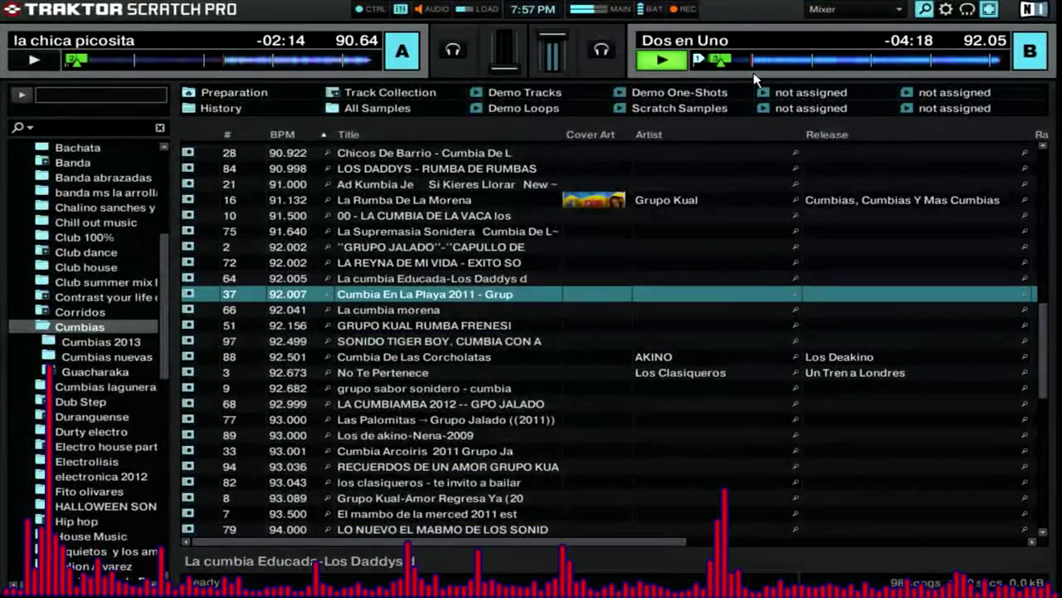
{"action": "key", "text": "Up"}
{"action": "key", "text": "Up"}
{"action": "key", "text": "Up"}
{"action": "key", "text": "Up"}
{"action": "key", "text": "Up"}
{"action": "key", "text": "Up"}
{"action": "key", "text": "Up"}
{"action": "key", "text": "Up"}
{"action": "key", "text": "Up"}
{"action": "key", "text": "Up"}
{"action": "key", "text": "Up"}
{"action": "key", "text": "Up"}
{"action": "key", "text": "Up"}
{"action": "key", "text": "Up"}
{"action": "key", "text": "Up"}
{"action": "key", "text": "Up"}
{"action": "key", "text": "Up"}
{"action": "key", "text": "Up"}
{"action": "key", "text": "Up"}
{"action": "key", "text": "Up"}
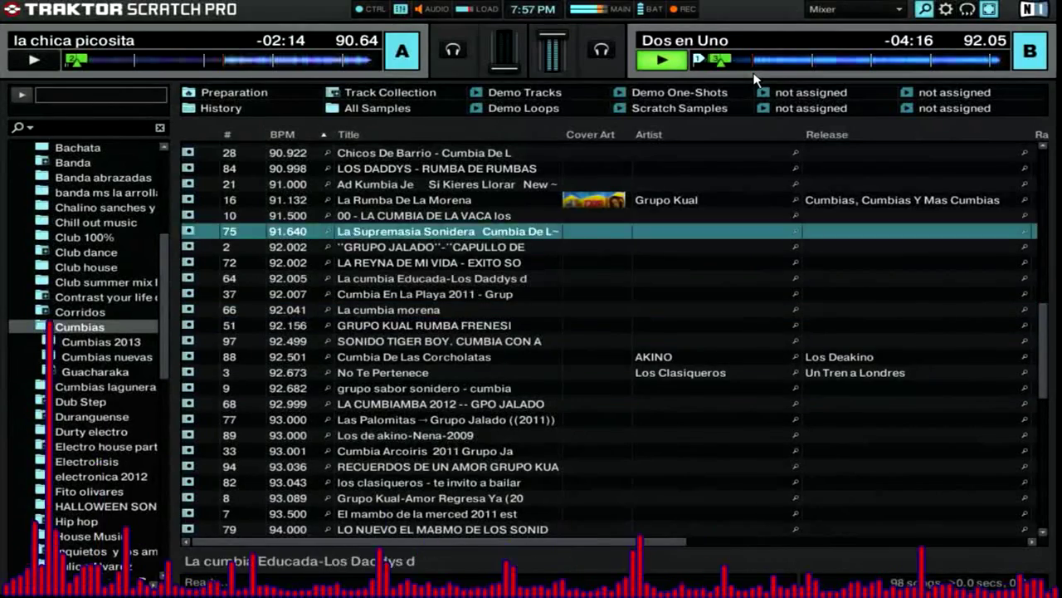
{"action": "key", "text": "Down"}
{"action": "key", "text": "Down"}
{"action": "key", "text": "Down"}
{"action": "key", "text": "Down"}
{"action": "key", "text": "Down"}
{"action": "key", "text": "Down"}
{"action": "key", "text": "Down"}
{"action": "key", "text": "Down"}
{"action": "key", "text": "Down"}
{"action": "key", "text": "Down"}
{"action": "key", "text": "Down"}
{"action": "key", "text": "Down"}
{"action": "key", "text": "Down"}
{"action": "key", "text": "Down"}
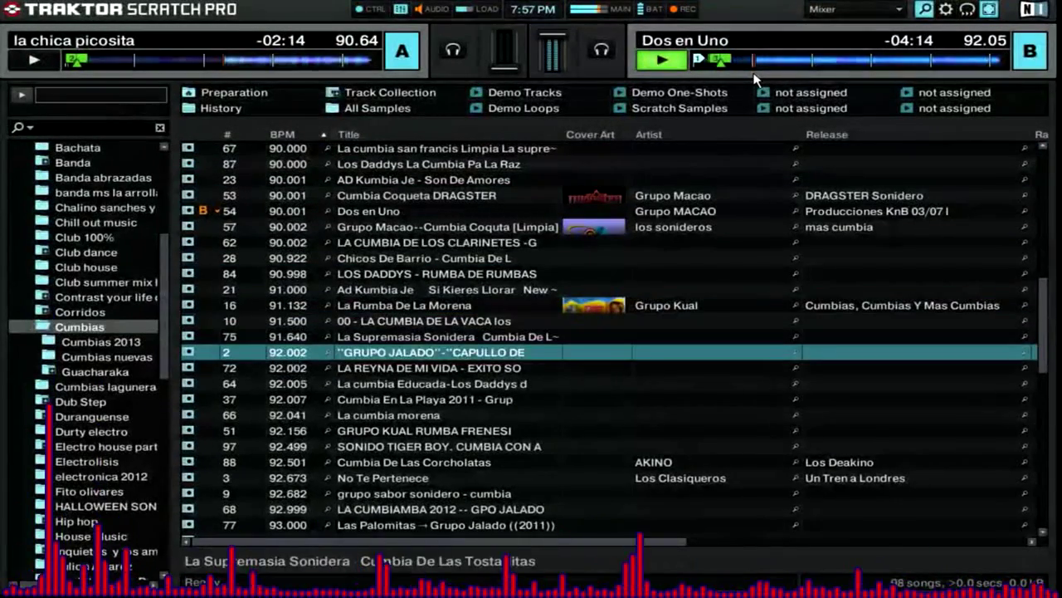
{"action": "key", "text": "ctrl+Left"}
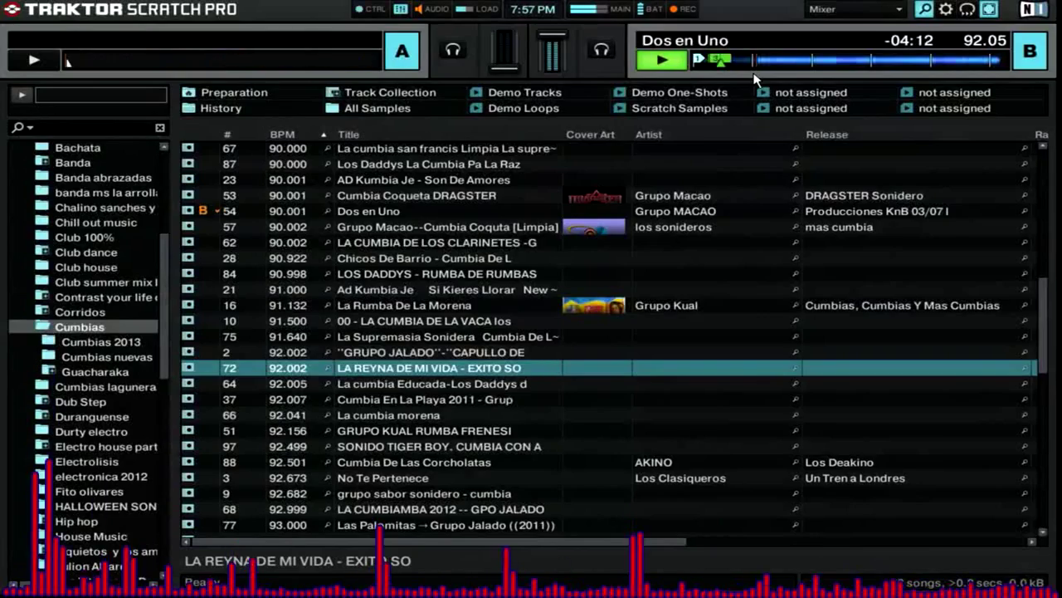
{"action": "key", "text": "ctrl+Up"}
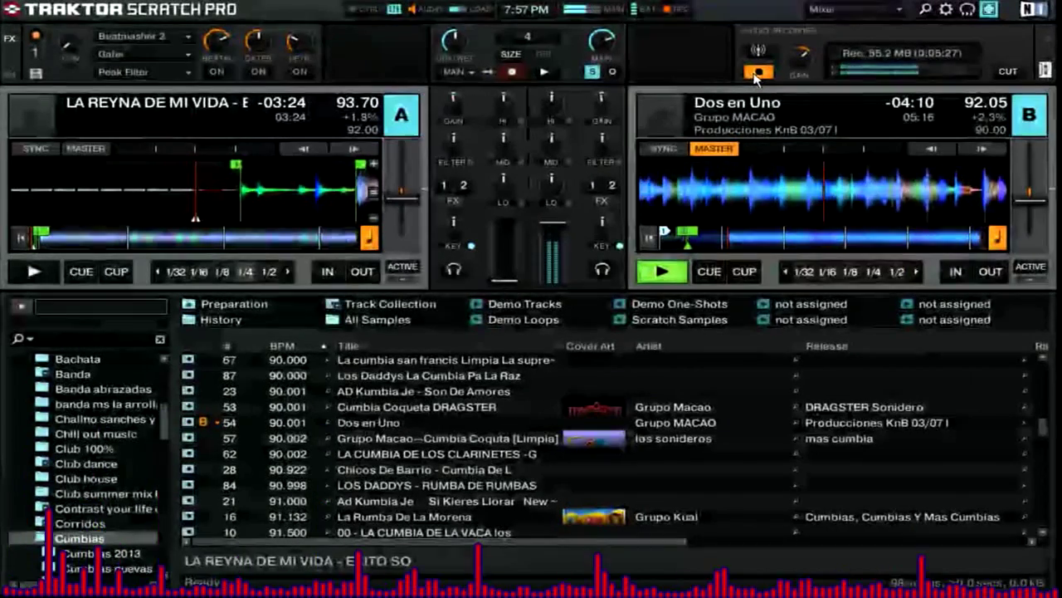
Start deck A in its stored cue 3 loop with headphone monitoring on both decks, and sync it to 92.05 BPM with quantize on.
{"action": "key", "text": "3"}
{"action": "key", "text": "ctrl+2"}
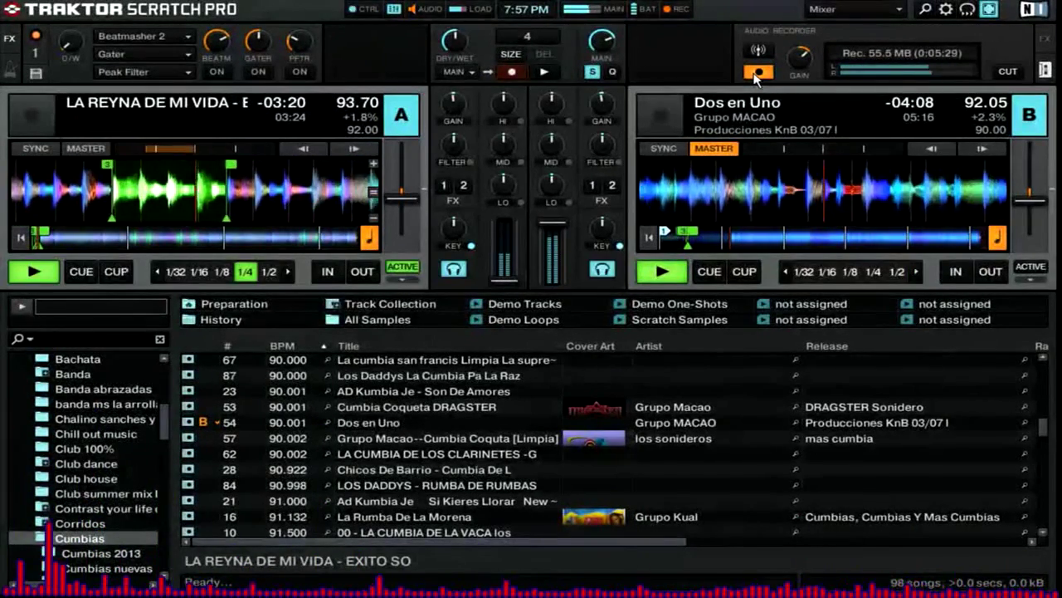
{"action": "key", "text": "q"}
{"action": "key", "text": "s"}
{"action": "key", "text": "Right"}
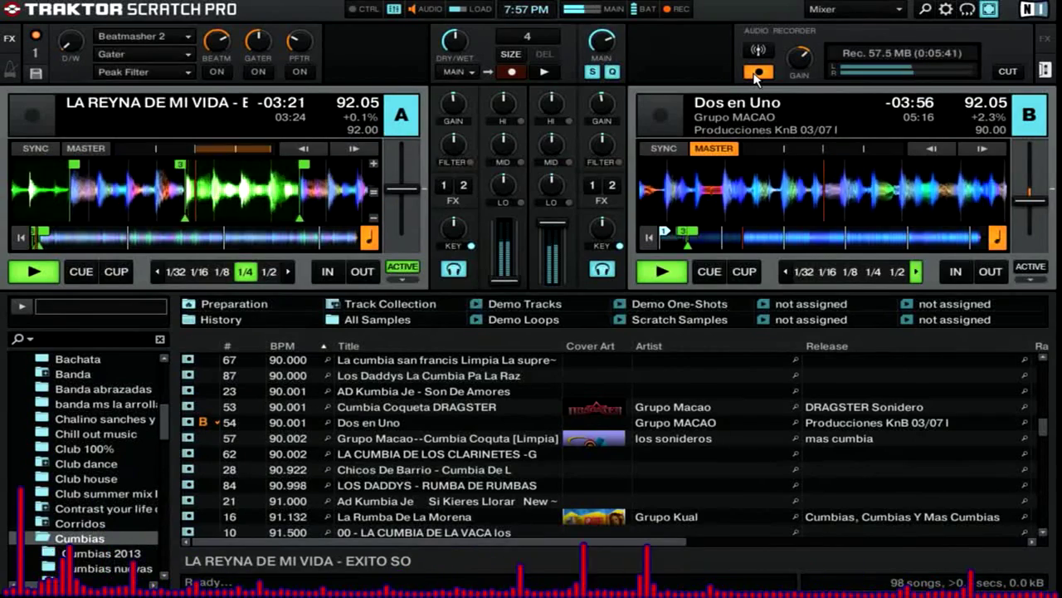
Examine the Cumbias tracks between "LA REYNA DE MI VIDA" and "Chicos De Barrio - Cumbia De L" and return to the full deck view.
{"action": "key", "text": "space"}
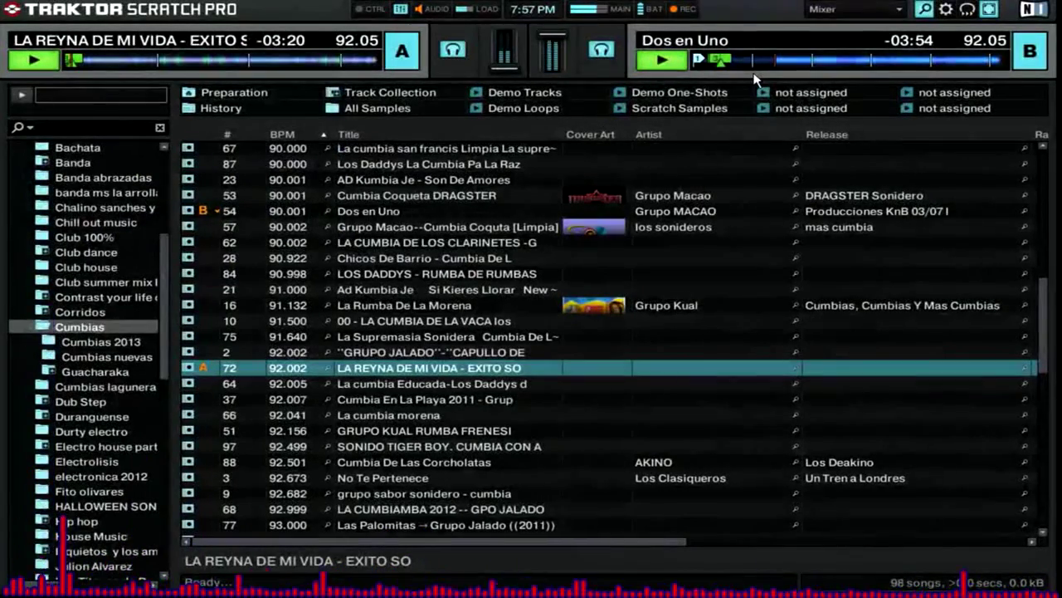
{"action": "key", "text": "Up"}
{"action": "key", "text": "Up"}
{"action": "key", "text": "Up"}
{"action": "key", "text": "Up"}
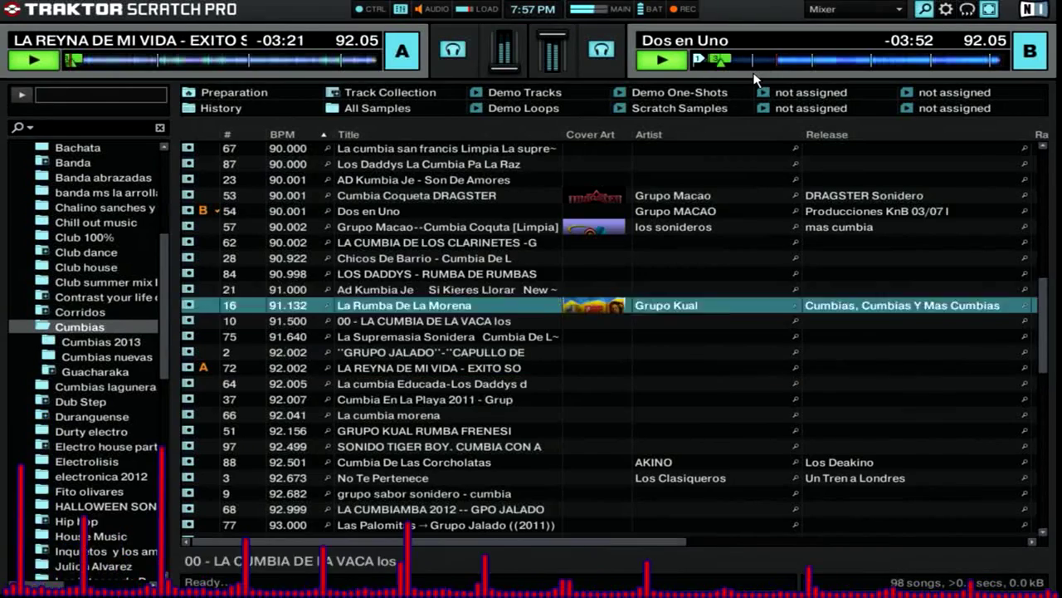
{"action": "key", "text": "Up"}
{"action": "key", "text": "Up"}
{"action": "key", "text": "Up"}
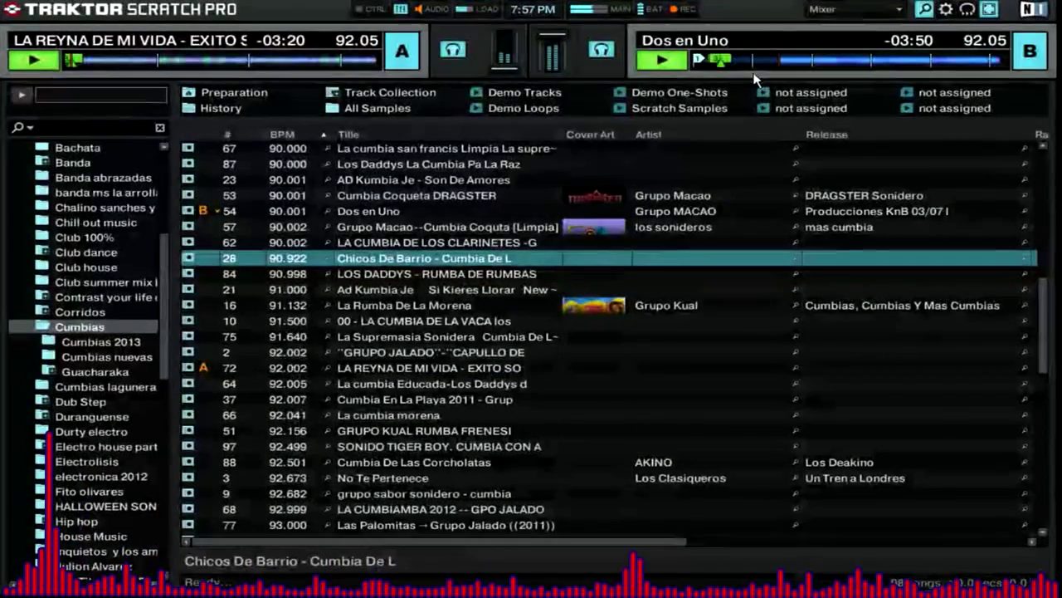
{"action": "key", "text": "ctrl+f"}
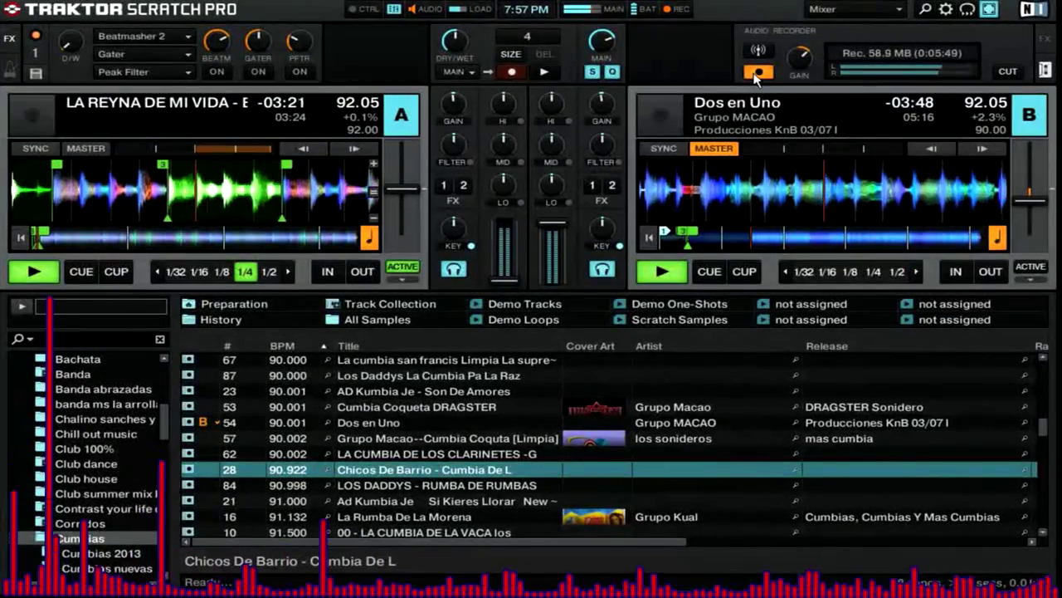
Enlarge the Cumbias tracklist and examine the tracks around 89 to 90 BPM above "Chicos De Barrio - Cumbia De L".
{"action": "key", "text": "ctrl+f"}
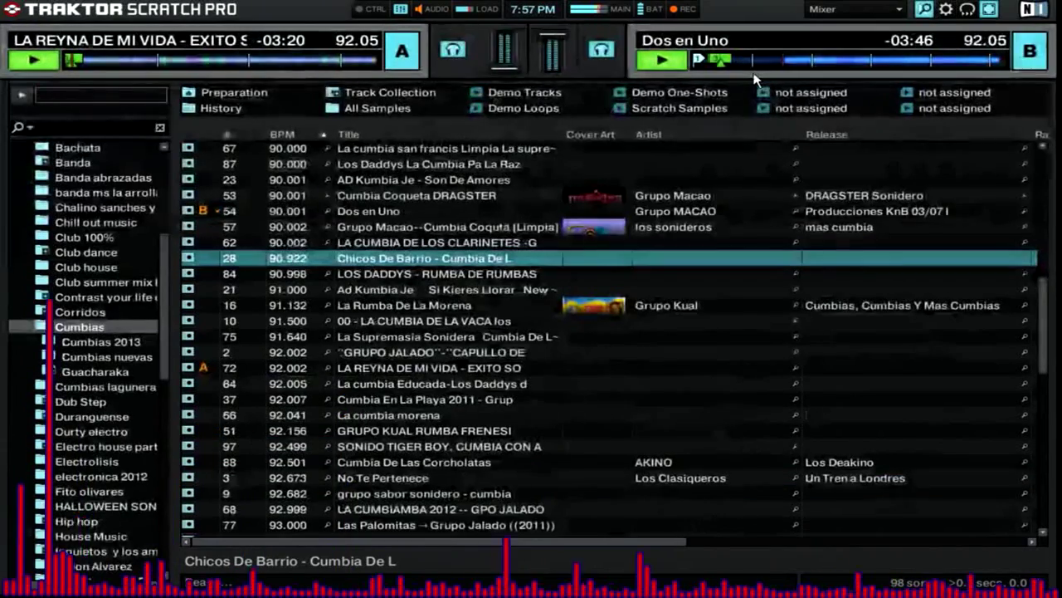
{"action": "key", "text": "Up"}
{"action": "key", "text": "Up"}
{"action": "key", "text": "Up"}
{"action": "key", "text": "Up"}
{"action": "key", "text": "Up"}
{"action": "key", "text": "Up"}
{"action": "key", "text": "Up"}
{"action": "key", "text": "Up"}
{"action": "key", "text": "Up"}
{"action": "key", "text": "Up"}
{"action": "key", "text": "Up"}
{"action": "key", "text": "Up"}
{"action": "key", "text": "Up"}
{"action": "key", "text": "Up"}
{"action": "key", "text": "Up"}
{"action": "key", "text": "Up"}
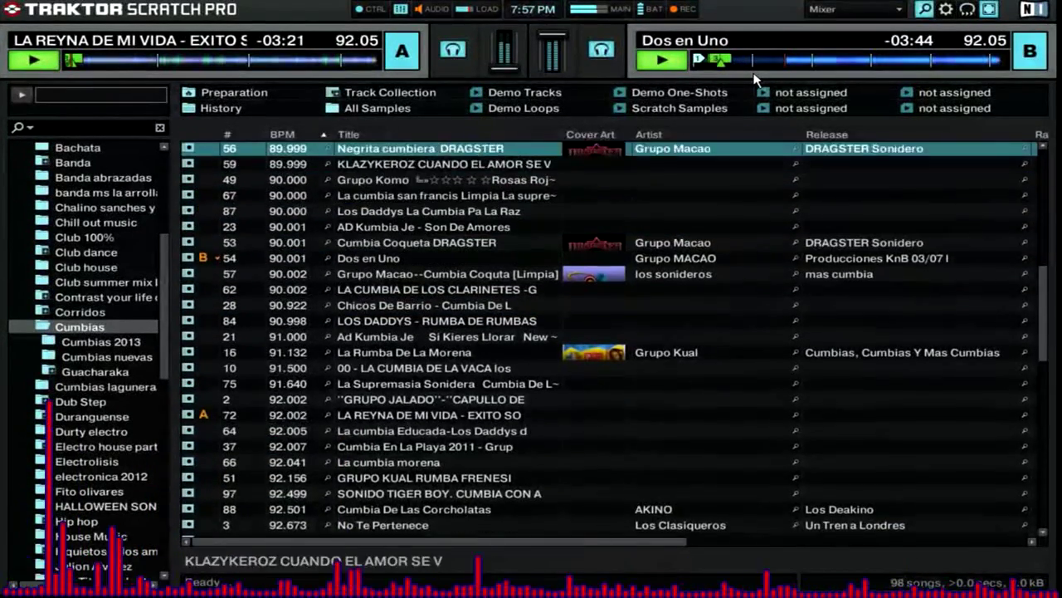
{"action": "key", "text": "Down"}
{"action": "key", "text": "Down"}
{"action": "key", "text": "Down"}
{"action": "key", "text": "Down"}
{"action": "key", "text": "Down"}
{"action": "key", "text": "Down"}
{"action": "key", "text": "Down"}
{"action": "key", "text": "Down"}
{"action": "key", "text": "Down"}
{"action": "key", "text": "Down"}
{"action": "key", "text": "Down"}
{"action": "key", "text": "Down"}
{"action": "key", "text": "Down"}
{"action": "key", "text": "Down"}
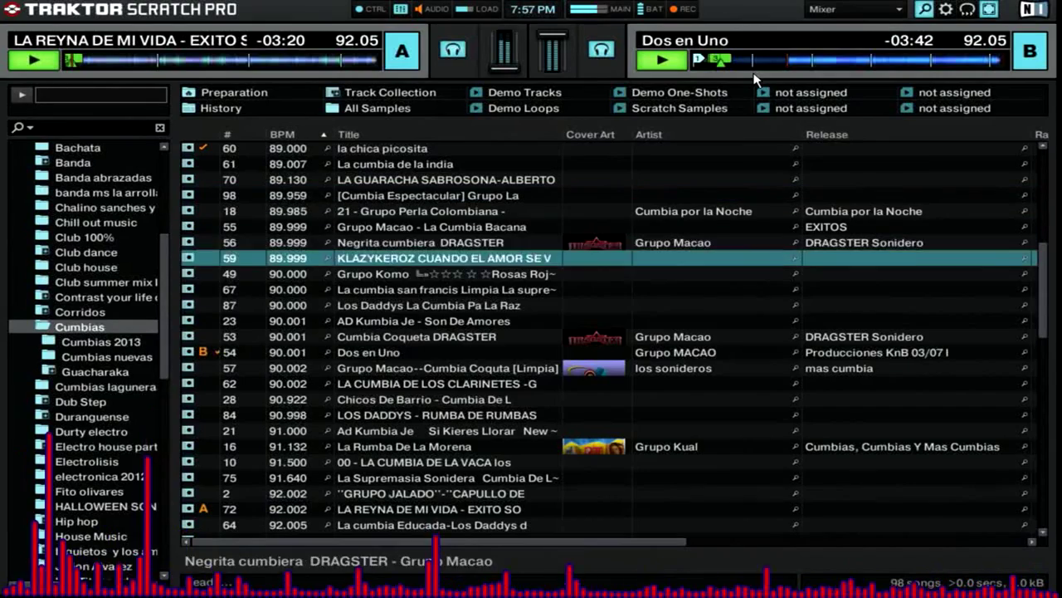
{"action": "key", "text": "Up"}
{"action": "key", "text": "Up"}
{"action": "key", "text": "Up"}
{"action": "key", "text": "Up"}
{"action": "key", "text": "Up"}
{"action": "key", "text": "Up"}
{"action": "key", "text": "Up"}
{"action": "key", "text": "Up"}
{"action": "key", "text": "Up"}
{"action": "key", "text": "Up"}
{"action": "key", "text": "Up"}
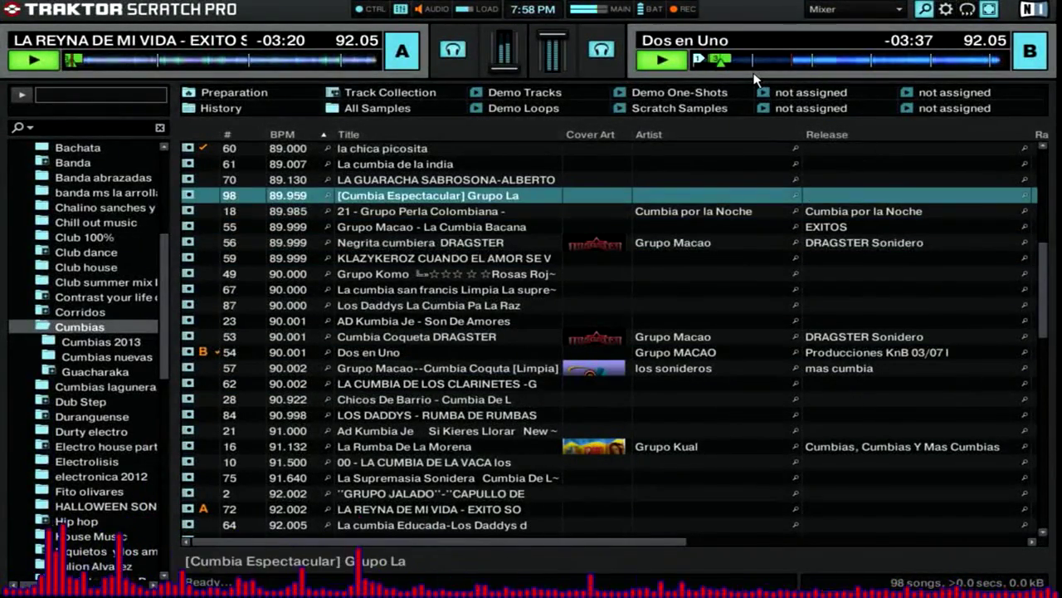
Examine the faster Cumbias tracks from 90 up to about 94 BPM and return to the full deck view.
{"action": "key", "text": "Down"}
{"action": "key", "text": "Down"}
{"action": "key", "text": "Down"}
{"action": "key", "text": "Down"}
{"action": "key", "text": "Down"}
{"action": "key", "text": "Down"}
{"action": "key", "text": "Down"}
{"action": "key", "text": "Down"}
{"action": "key", "text": "Down"}
{"action": "key", "text": "Down"}
{"action": "key", "text": "Down"}
{"action": "key", "text": "Down"}
{"action": "key", "text": "Down"}
{"action": "key", "text": "Down"}
{"action": "key", "text": "Down"}
{"action": "key", "text": "Down"}
{"action": "key", "text": "Down"}
{"action": "key", "text": "Down"}
{"action": "key", "text": "Down"}
{"action": "key", "text": "Down"}
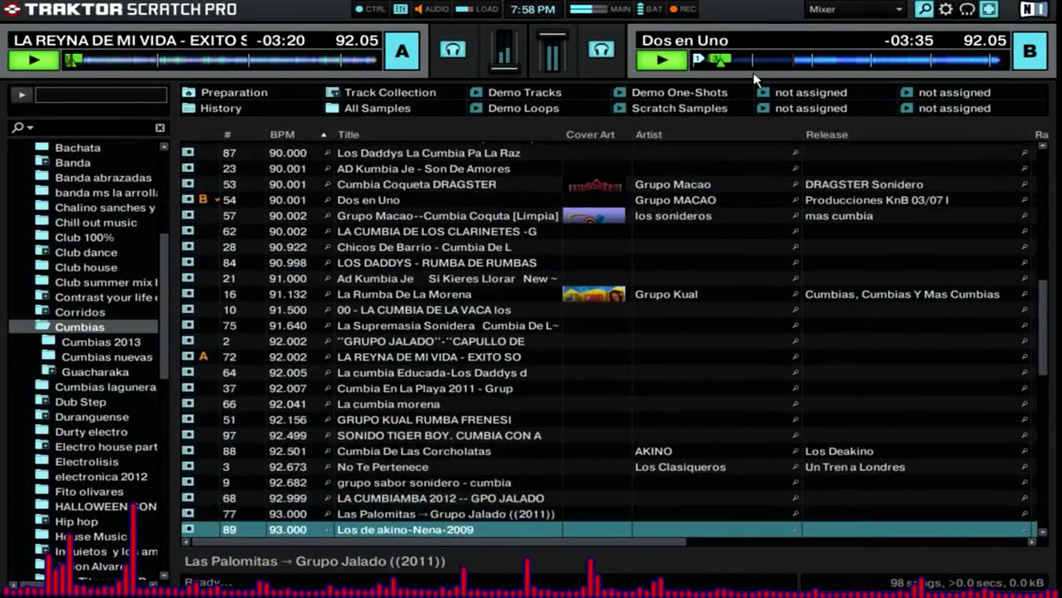
{"action": "key", "text": "Down"}
{"action": "key", "text": "Down"}
{"action": "key", "text": "Down"}
{"action": "key", "text": "Down"}
{"action": "key", "text": "Down"}
{"action": "key", "text": "Down"}
{"action": "key", "text": "Up"}
{"action": "key", "text": "Up"}
{"action": "key", "text": "Up"}
{"action": "key", "text": "Up"}
{"action": "key", "text": "Up"}
{"action": "key", "text": "Down"}
{"action": "key", "text": "Down"}
{"action": "key", "text": "Down"}
{"action": "key", "text": "Down"}
{"action": "key", "text": "Up"}
{"action": "key", "text": "Down"}
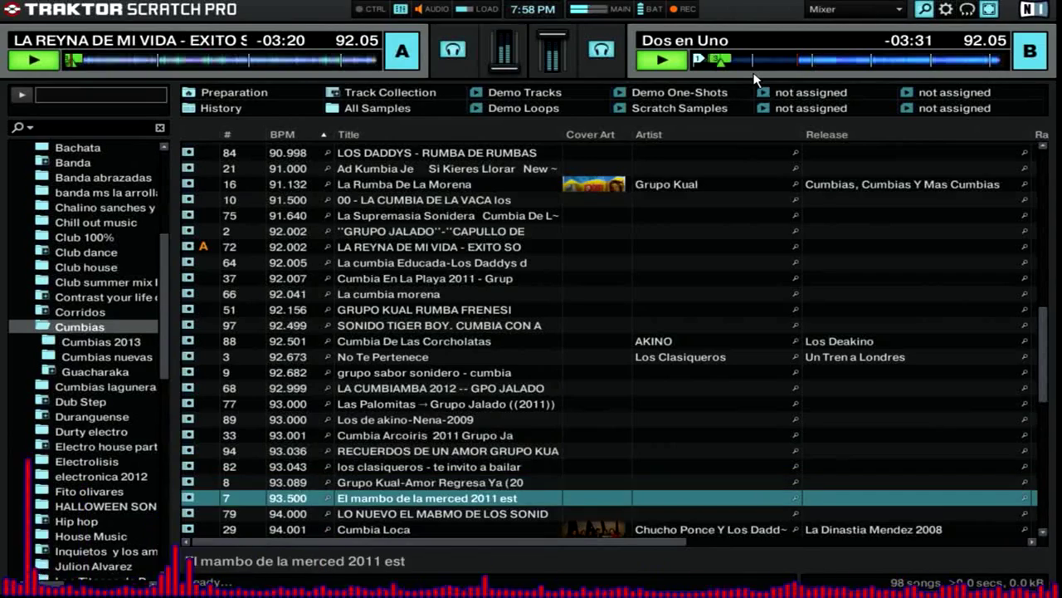
{"action": "key", "text": "Down"}
{"action": "key", "text": "Down"}
{"action": "key", "text": "Down"}
{"action": "key", "text": "Down"}
{"action": "key", "text": "Down"}
{"action": "key", "text": "Down"}
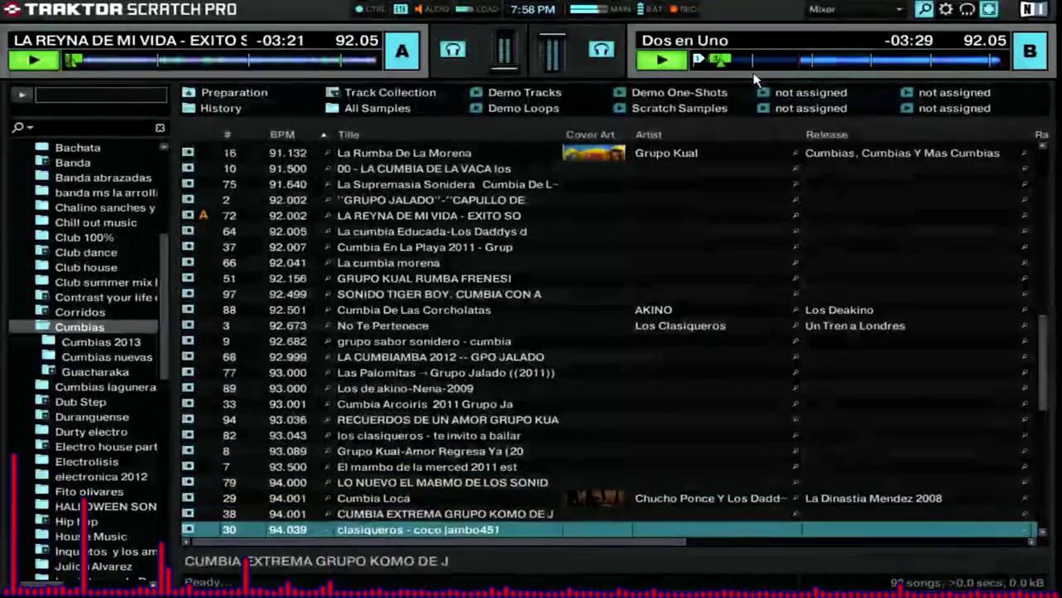
{"action": "key", "text": "space"}
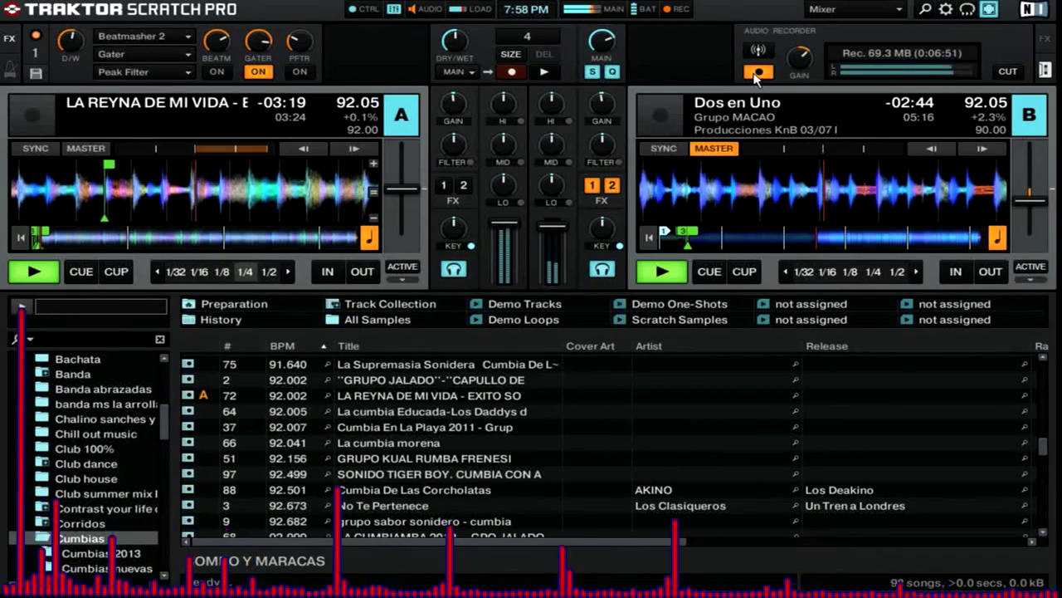
Complete the transition to deck A: make it tempo master, switch off Gater and headphone monitoring, stop deck B and raise deck A to about 93.11 BPM.
{"action": "key", "text": "Escape"}
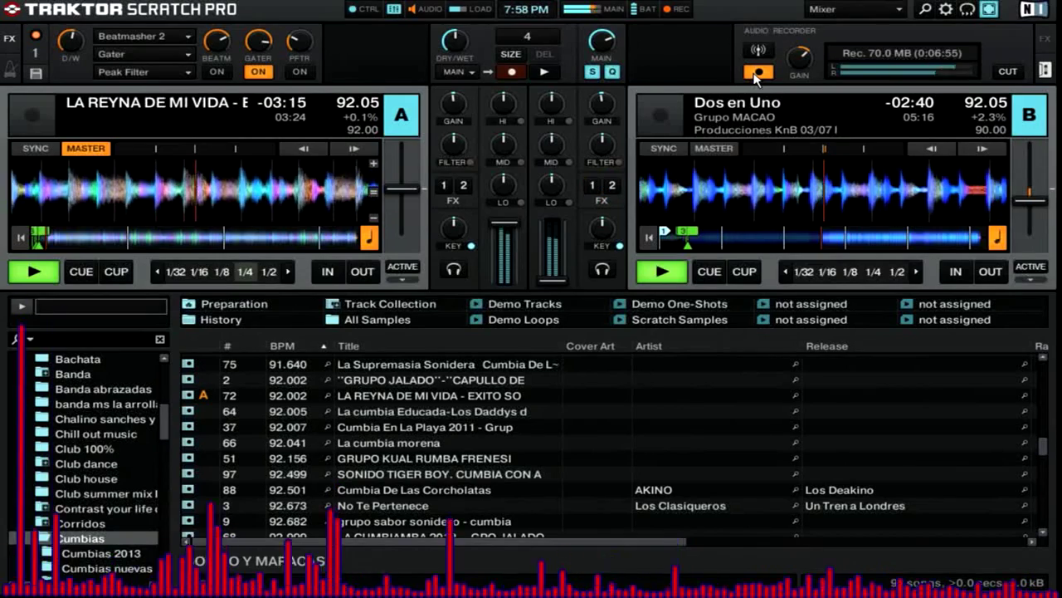
{"action": "key", "text": "space"}
{"action": "key", "text": "space"}
{"action": "key", "text": "space"}
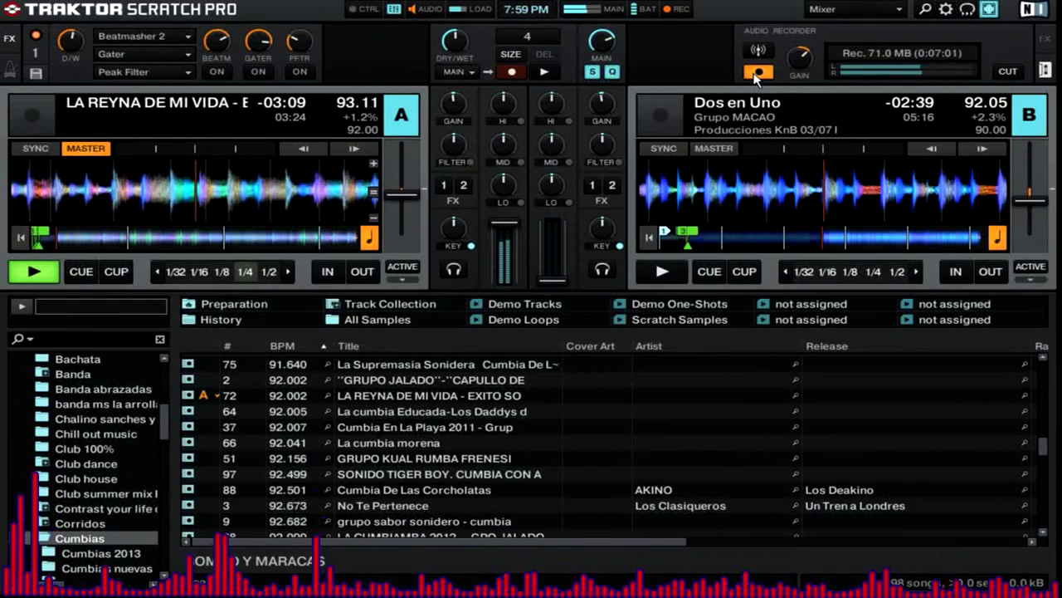
Find "BOMBO Y MARACAS" in the enlarged Cumbias tracklist, load it into deck B and return to the full deck view.
{"action": "key", "text": "space"}
{"action": "key", "text": "Down"}
{"action": "key", "text": "Down"}
{"action": "key", "text": "Down"}
{"action": "key", "text": "Down"}
{"action": "key", "text": "Down"}
{"action": "key", "text": "Up"}
{"action": "key", "text": "Up"}
{"action": "key", "text": "Down"}
{"action": "key", "text": "Up"}
{"action": "key", "text": "Up"}
{"action": "key", "text": "Up"}
{"action": "key", "text": "Up"}
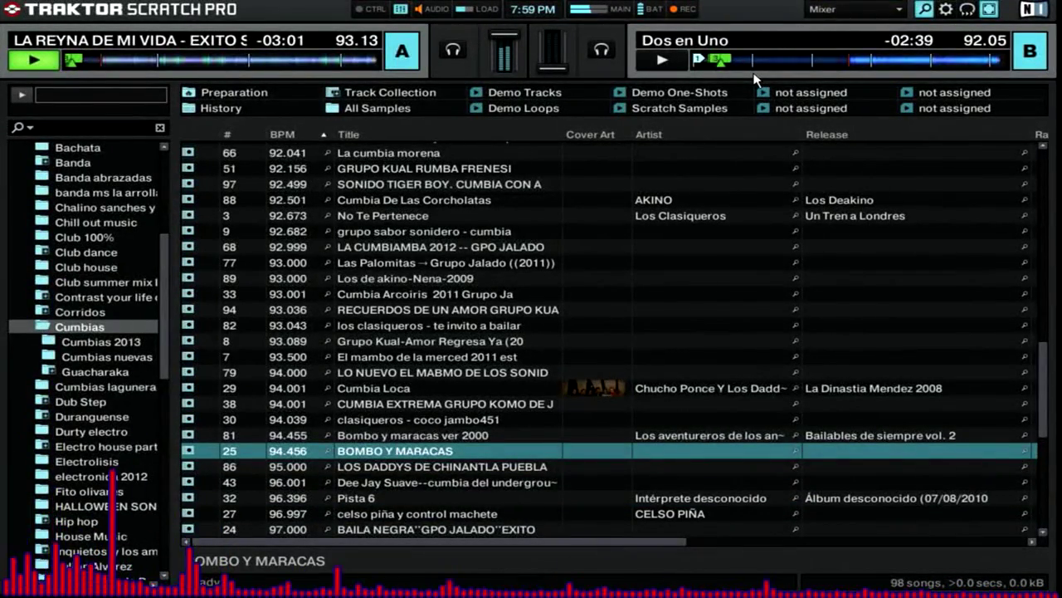
{"action": "key", "text": "ctrl+Tab"}
{"action": "key", "text": "ctrl+Right"}
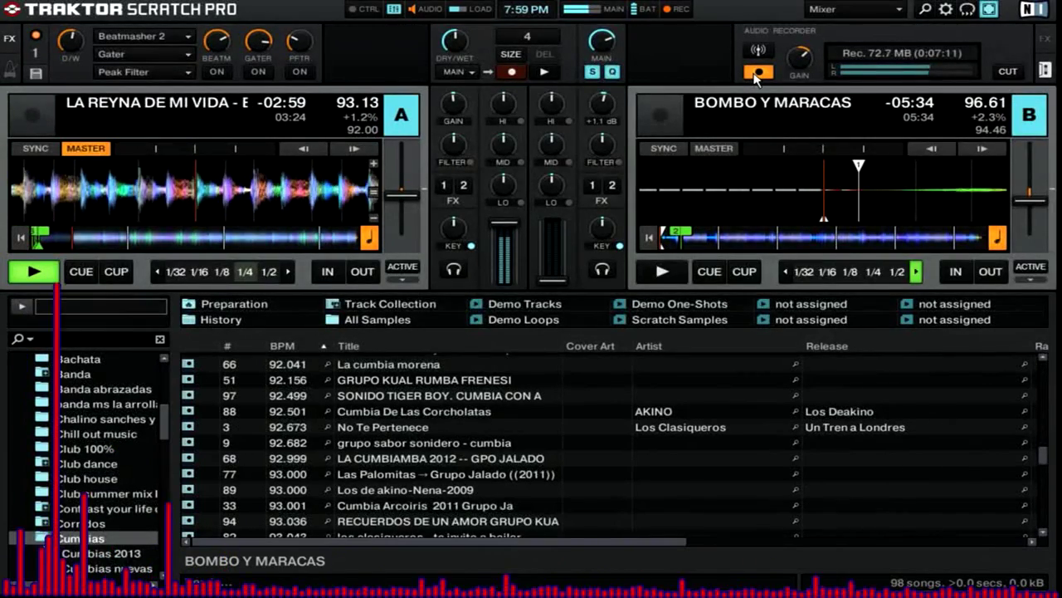
Start deck B in its stored cue 3 loop with headphone monitoring on both decks, sync it to 93.13 BPM and switch quantize off.
{"action": "key", "text": "w"}
{"action": "key", "text": "8"}
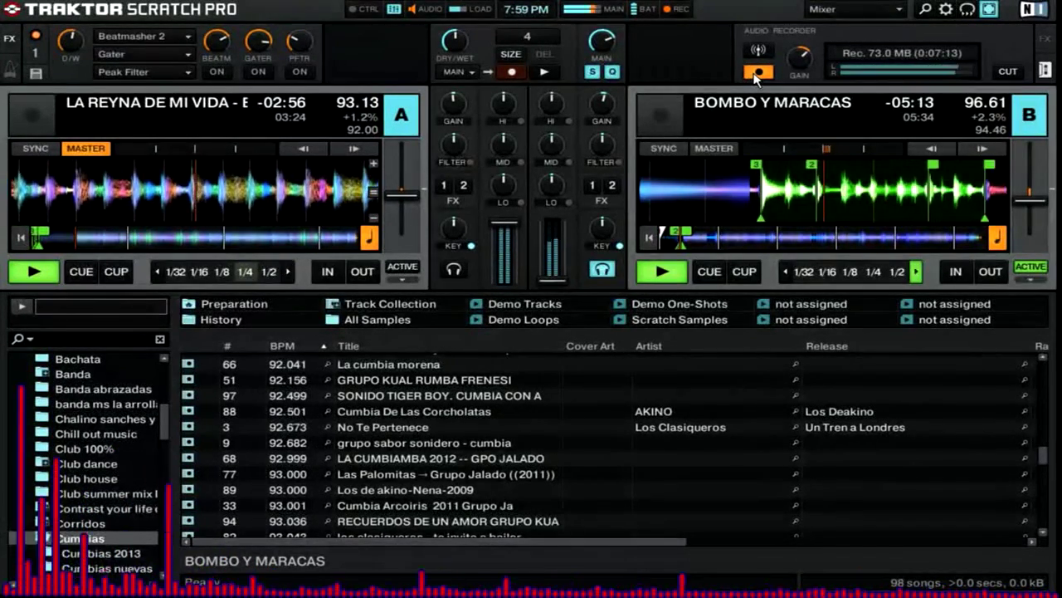
{"action": "key", "text": "q"}
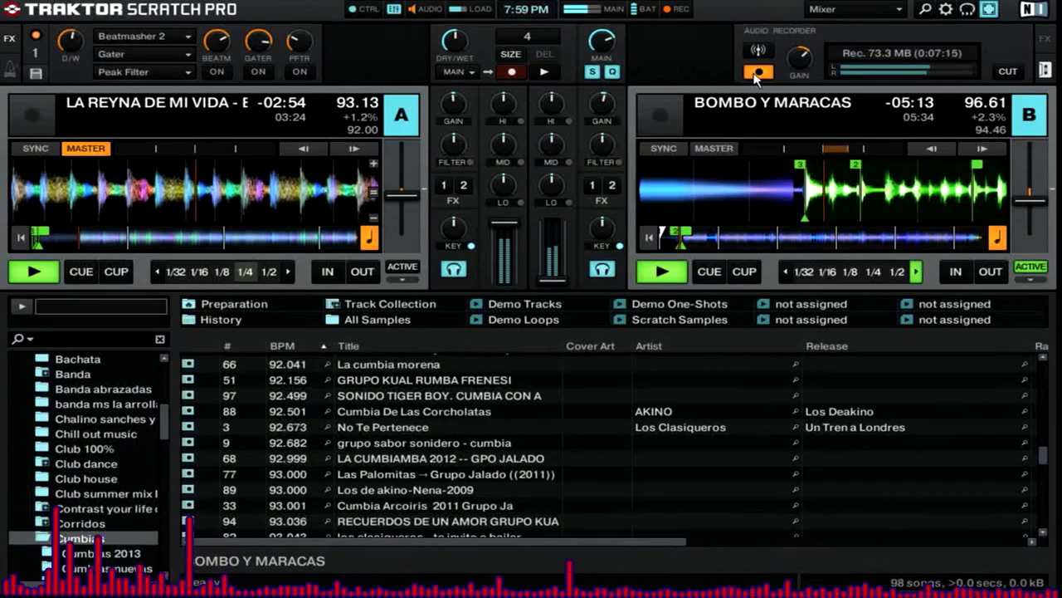
{"action": "key", "text": "s"}
{"action": "key", "text": "s"}
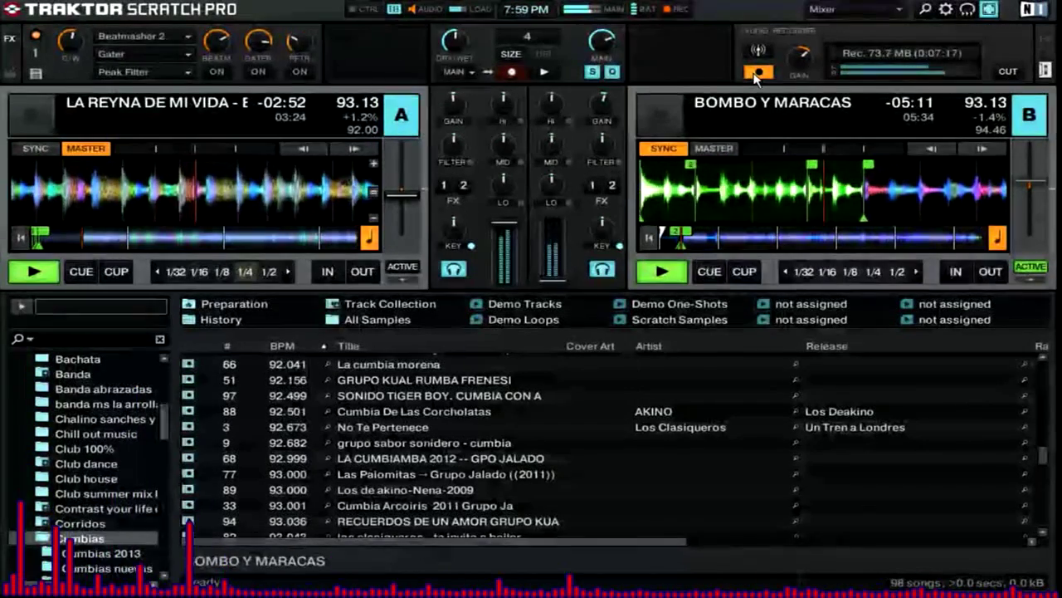
{"action": "key", "text": "s"}
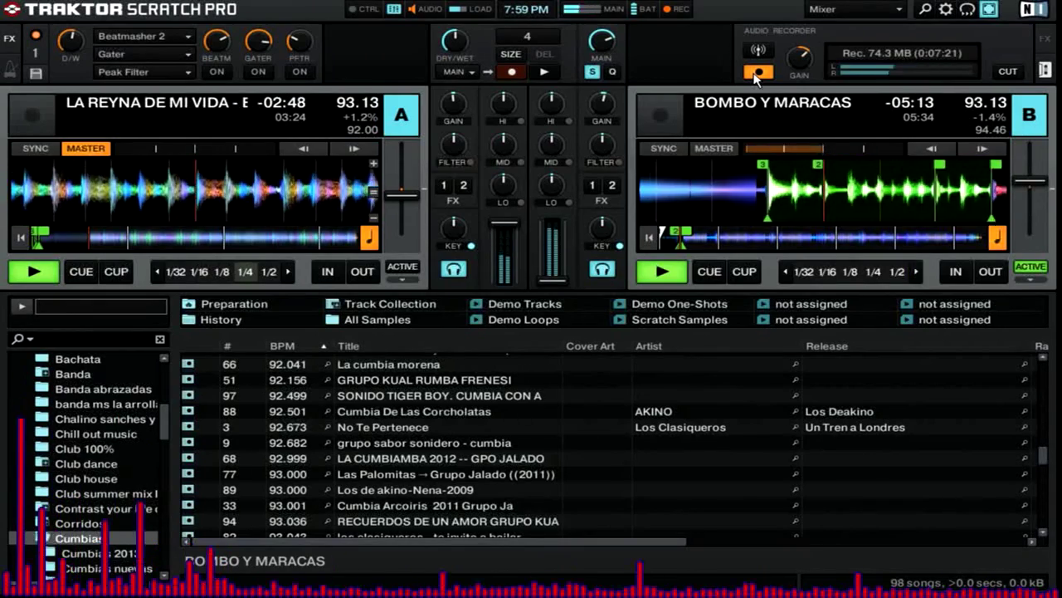
Blend from deck A into deck B, make B tempo master at 95.02 BPM, stop deck A and turn off headphone monitoring.
{"action": "key", "text": "g"}
{"action": "key", "text": "g"}
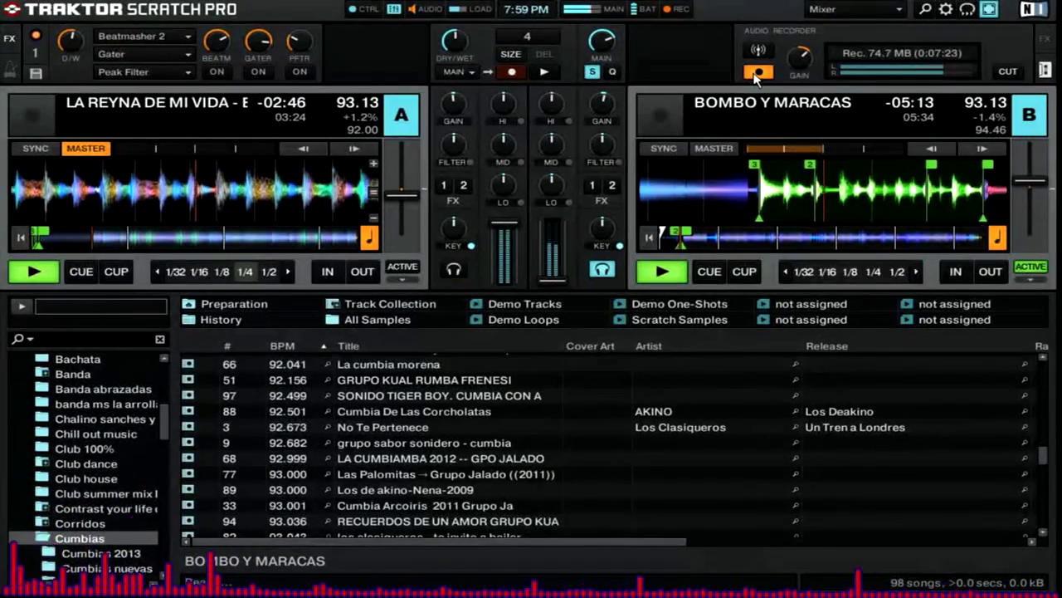
{"action": "key", "text": "g"}
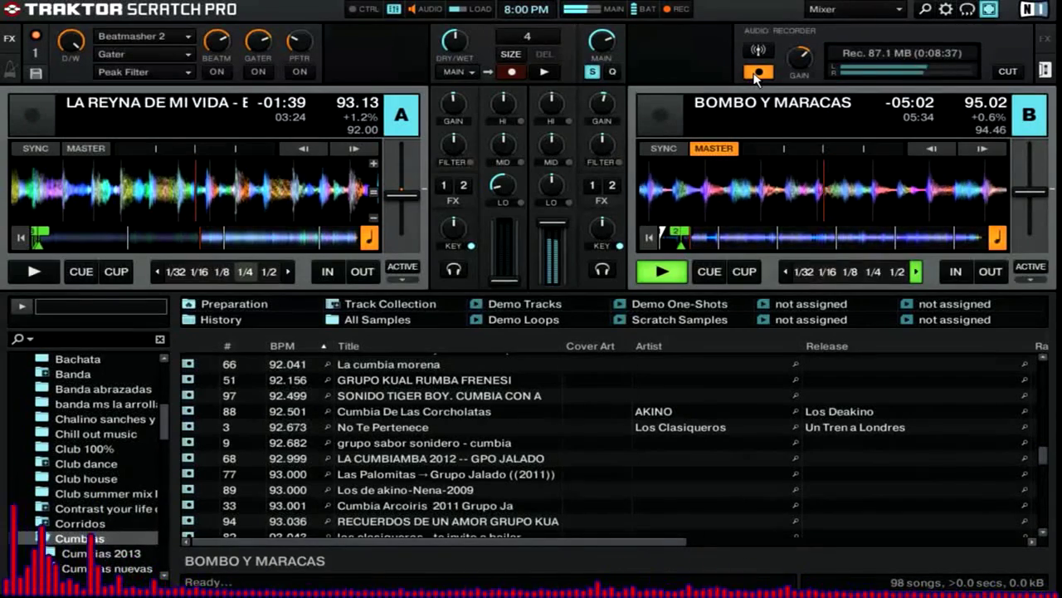
Find "celso piña y control machete" in the Cumbias tracklist, load it into deck A and return to the full deck view.
{"action": "key", "text": "space"}
{"action": "key", "text": "Down"}
{"action": "key", "text": "Down"}
{"action": "key", "text": "Down"}
{"action": "key", "text": "Down"}
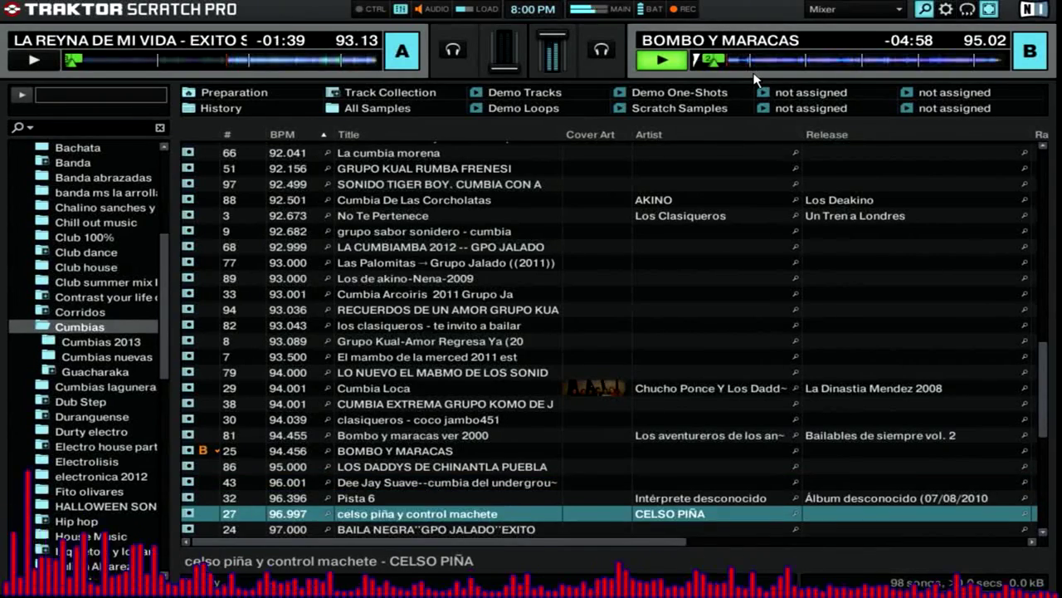
{"action": "key", "text": "ctrl+Left"}
{"action": "key", "text": "space"}
Start deck A in its stored cue 2 loop with headphone monitoring, sync it to 95.02 BPM and blend it in over a 2-beat loop on deck B.
{"action": "key", "text": "2"}
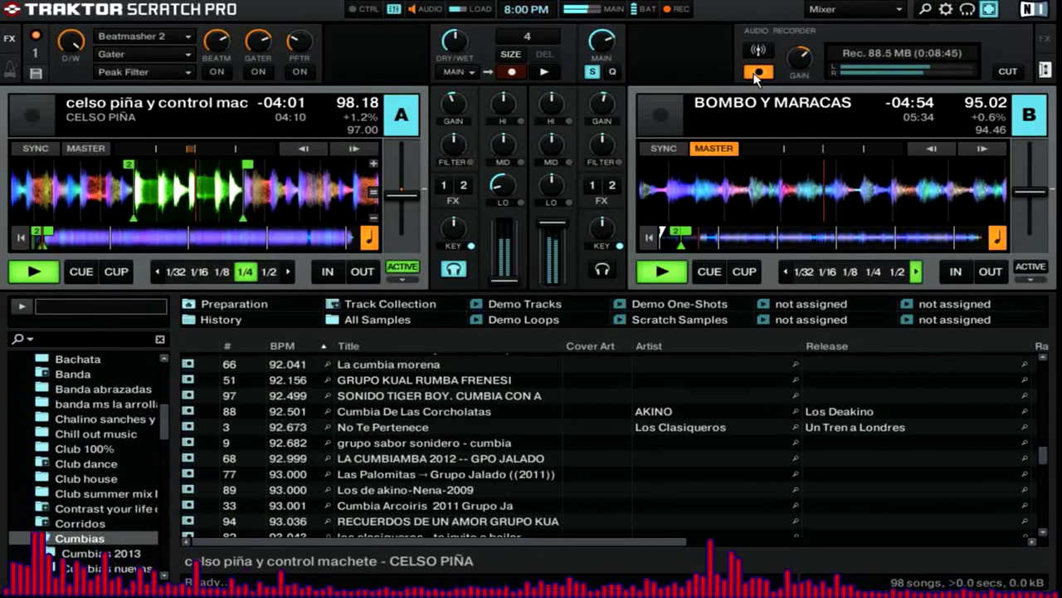
{"action": "key", "text": "w"}
{"action": "key", "text": "q"}
{"action": "key", "text": "s"}
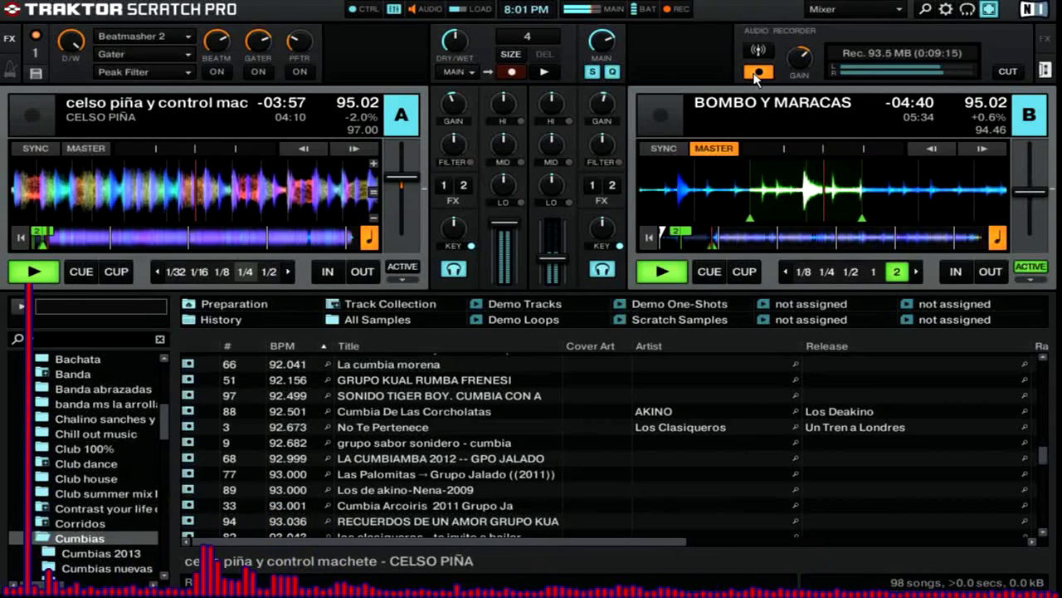
Stop deck B, fade out both decks and stop the audio recording of the mix.
{"action": "key", "text": "space"}
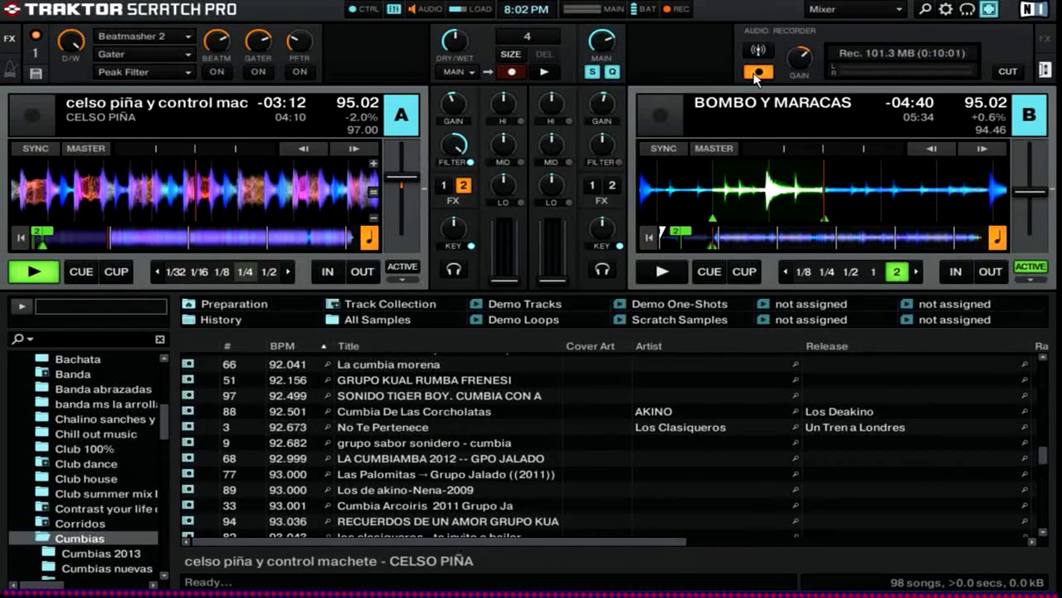
{"action": "left_click", "coordinate": [758, 73]}
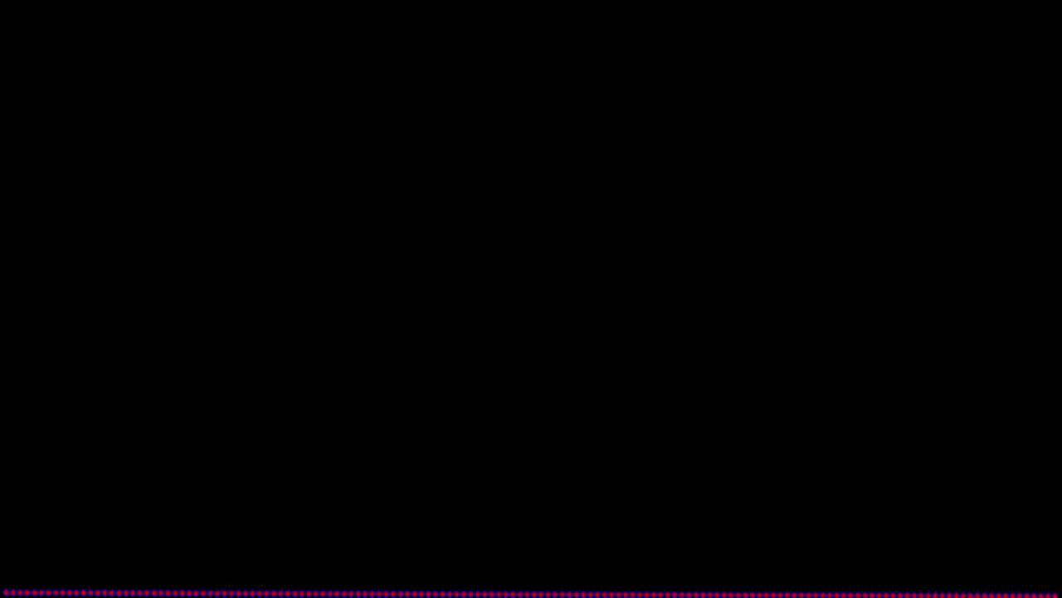